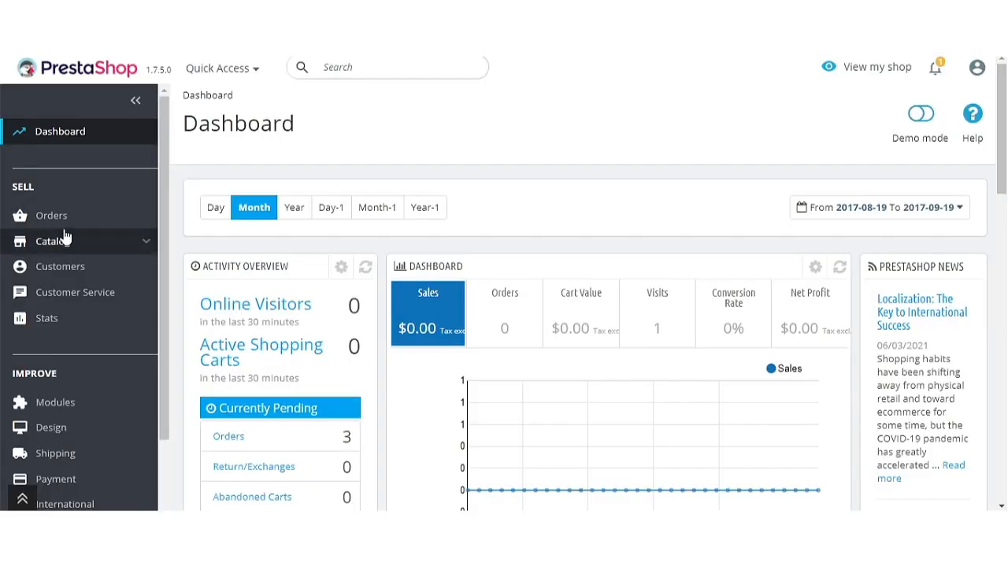
Scroll down the Webkul Store page for the Product Questions And Answers module.
{"action": "scroll", "coordinate": [66, 237], "scroll_direction": "down", "scroll_amount": 3}
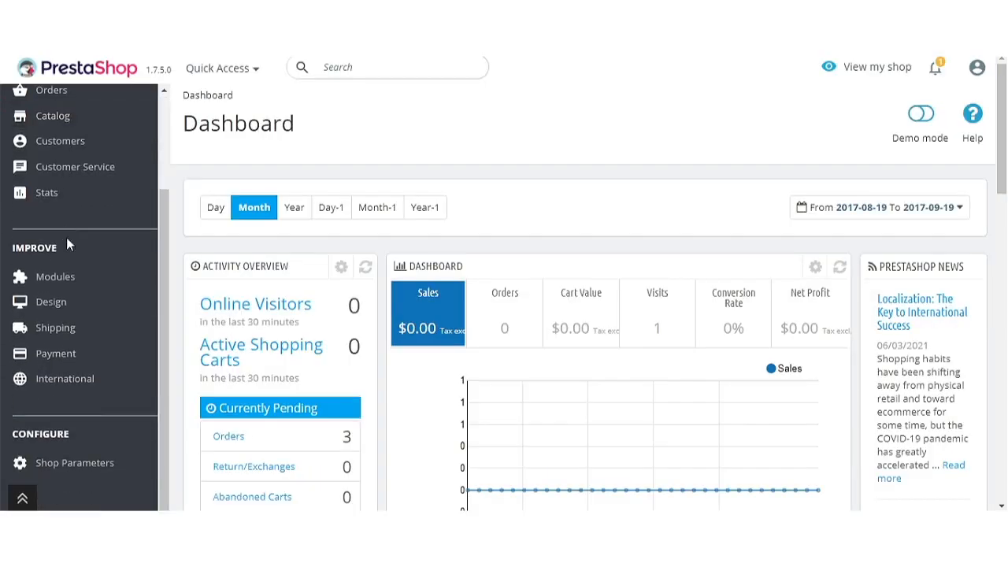
Open the Questions And Answers module's configuration page from the Module Manager.
{"action": "mouse_move", "coordinate": [92, 295]}
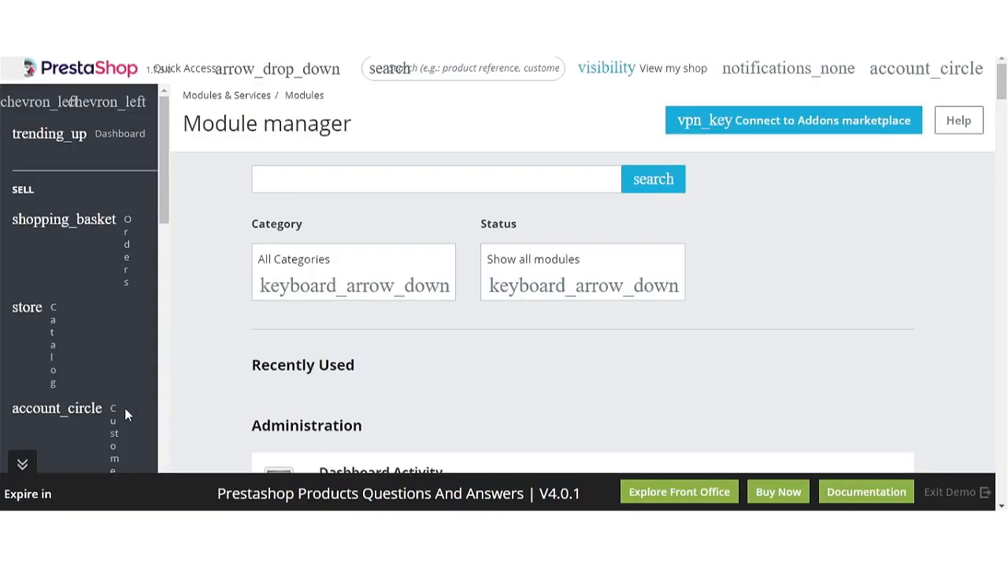
{"action": "scroll", "coordinate": [583, 339], "scroll_direction": "down", "scroll_amount": 6}
{"action": "scroll", "coordinate": [587, 339], "scroll_direction": "down", "scroll_amount": 20}
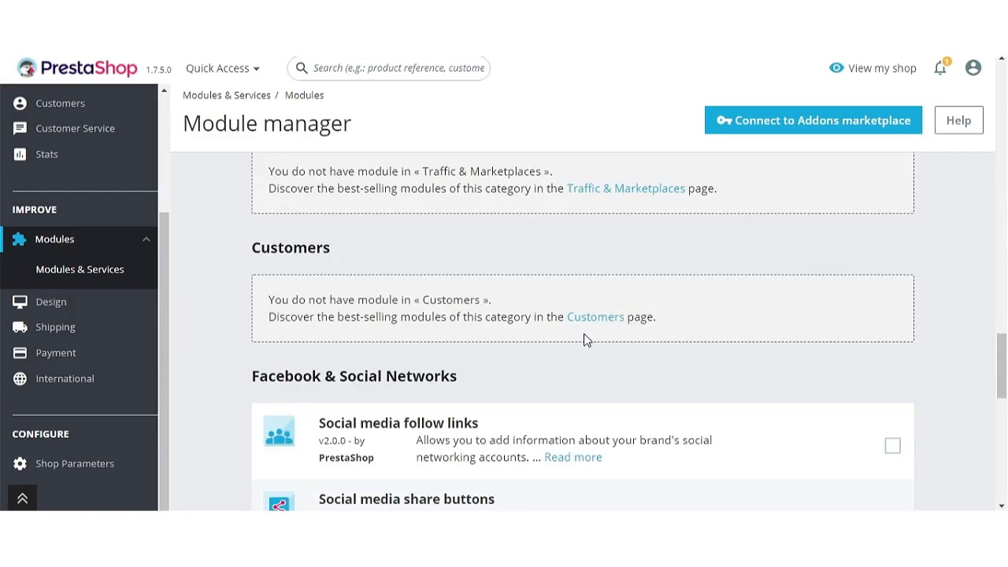
{"action": "scroll", "coordinate": [584, 340], "scroll_direction": "up", "scroll_amount": 2}
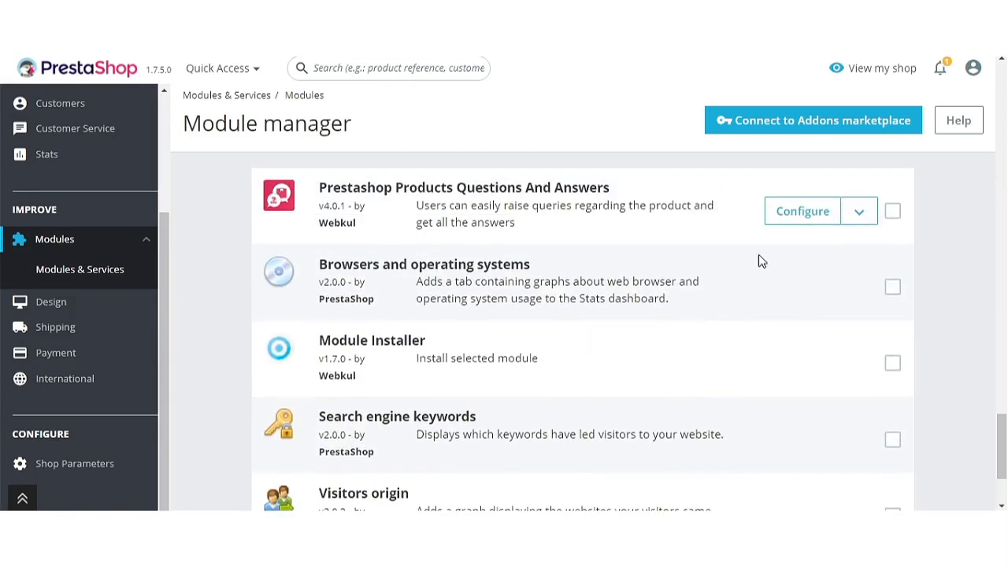
{"action": "left_click", "coordinate": [800, 228]}
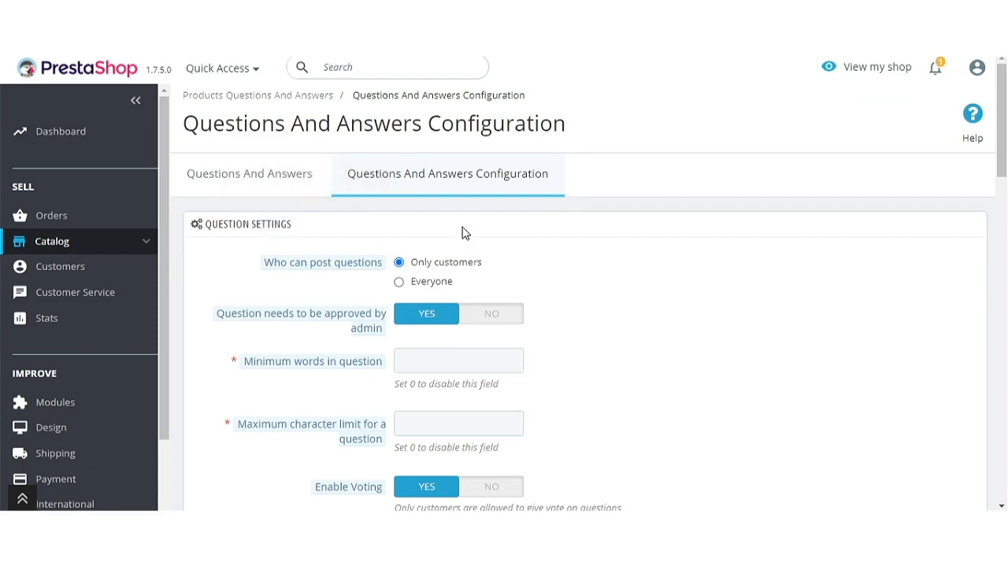
Review the QUESTION SETTINGS section, highlighting each setting label down the page.
{"action": "left_click_drag", "start_coordinate": [293, 225], "coordinate": [211, 225]}
{"action": "scroll", "coordinate": [557, 337], "scroll_direction": "down", "scroll_amount": 4}
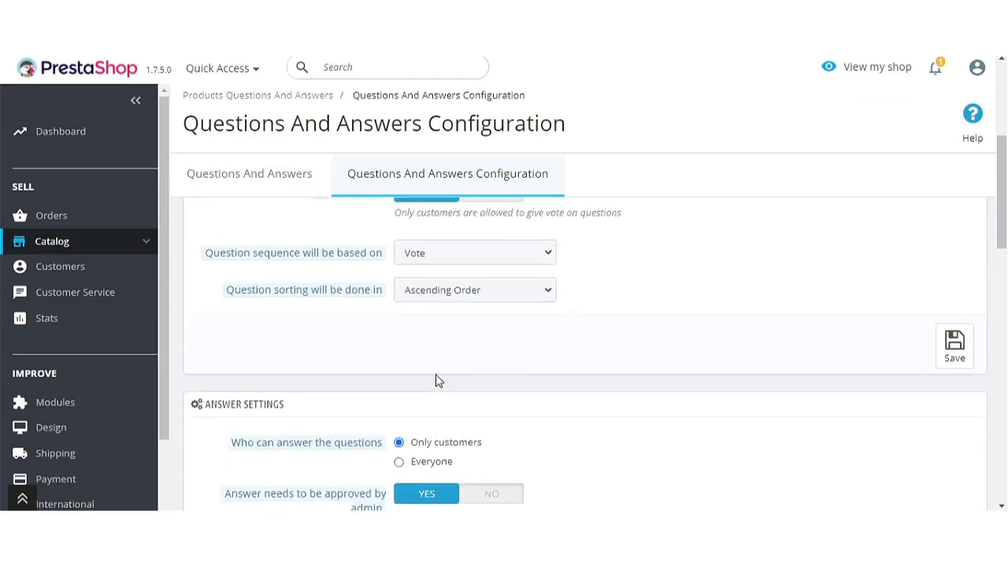
{"action": "left_click_drag", "start_coordinate": [301, 411], "coordinate": [198, 411]}
{"action": "scroll", "coordinate": [465, 371], "scroll_direction": "down", "scroll_amount": 4}
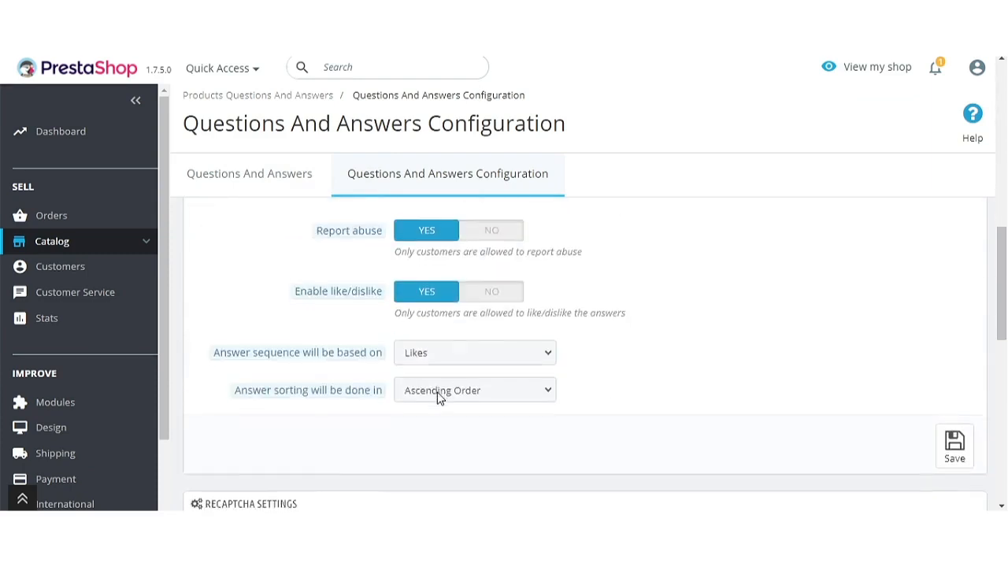
{"action": "scroll", "coordinate": [441, 394], "scroll_direction": "down", "scroll_amount": 3}
{"action": "left_click_drag", "start_coordinate": [309, 285], "coordinate": [205, 296]}
{"action": "scroll", "coordinate": [563, 307], "scroll_direction": "down", "scroll_amount": 4}
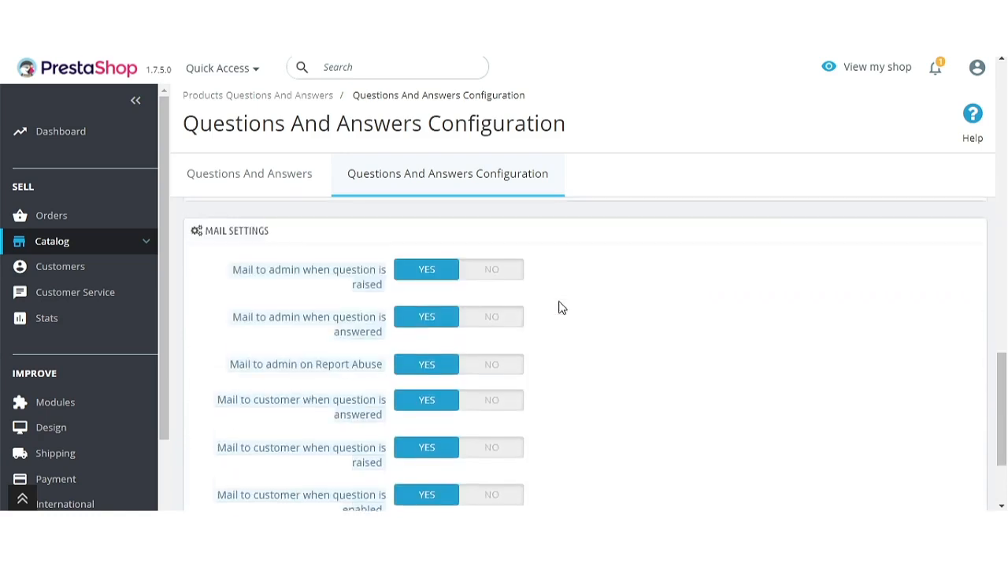
{"action": "left_click_drag", "start_coordinate": [280, 231], "coordinate": [204, 230]}
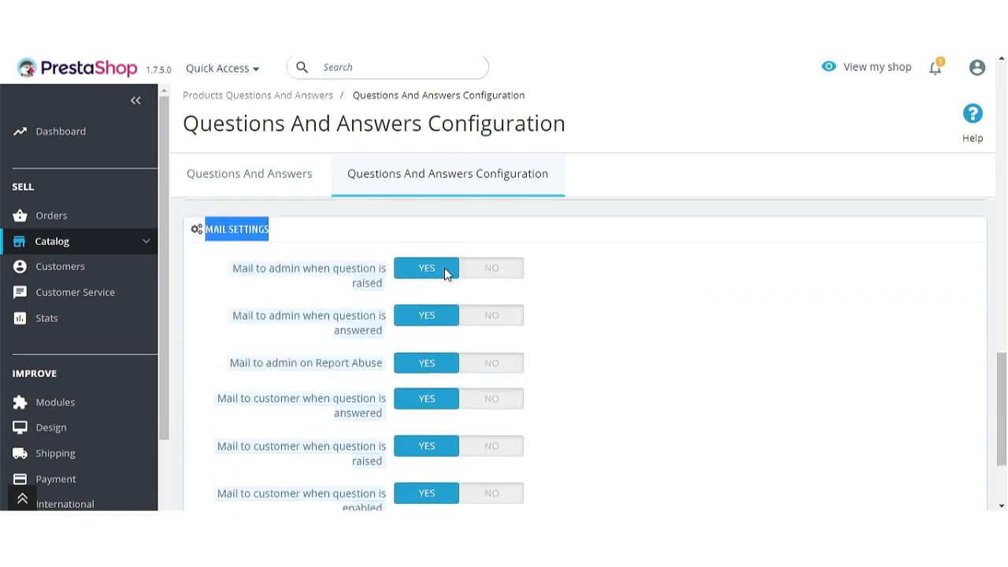
{"action": "scroll", "coordinate": [716, 313], "scroll_direction": "up", "scroll_amount": 4}
{"action": "scroll", "coordinate": [716, 312], "scroll_direction": "up", "scroll_amount": 8}
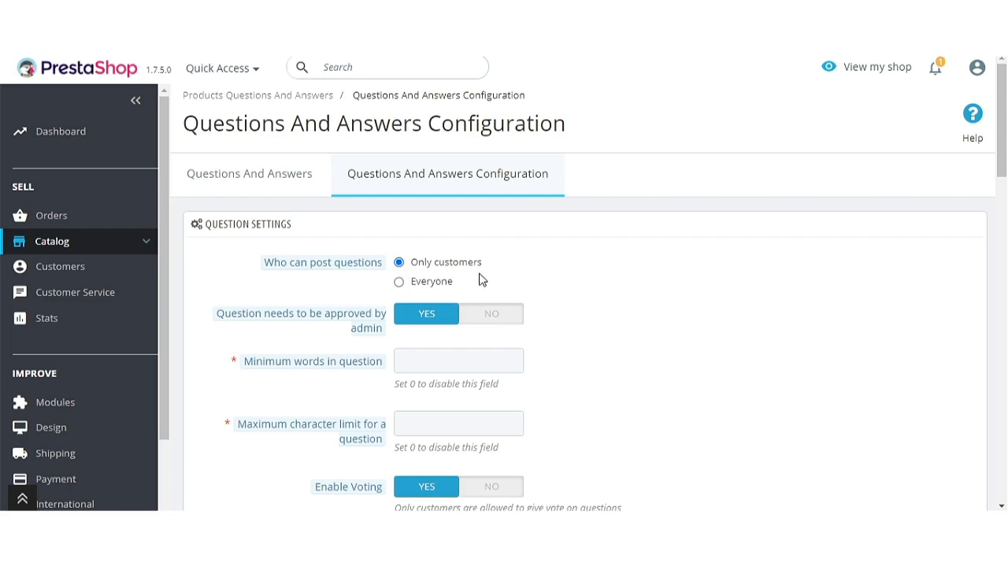
Try the posting and approval switches, keep admin approval on, and set minimum words to 3.
{"action": "left_click", "coordinate": [400, 283]}
{"action": "left_click", "coordinate": [470, 323]}
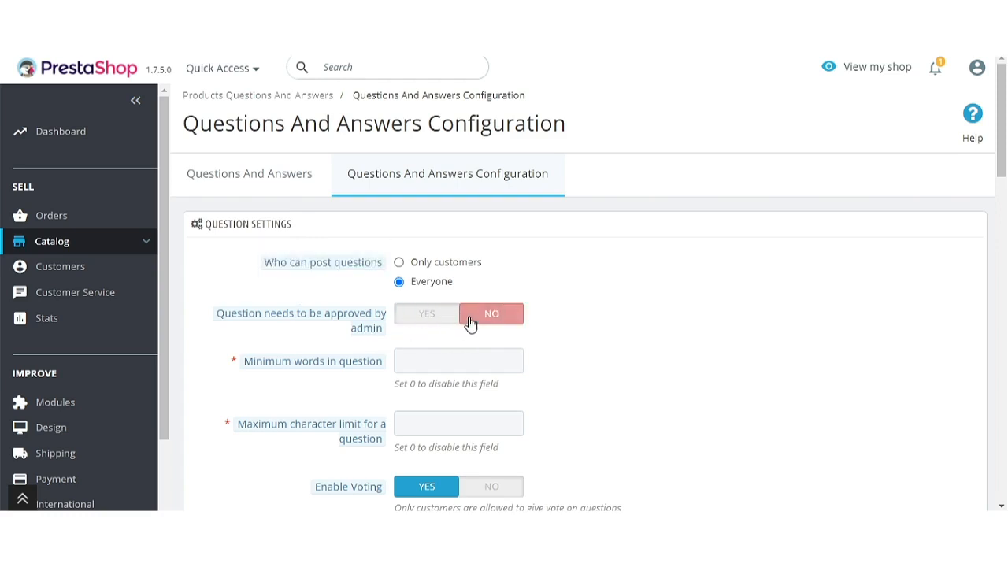
{"action": "left_click", "coordinate": [446, 323]}
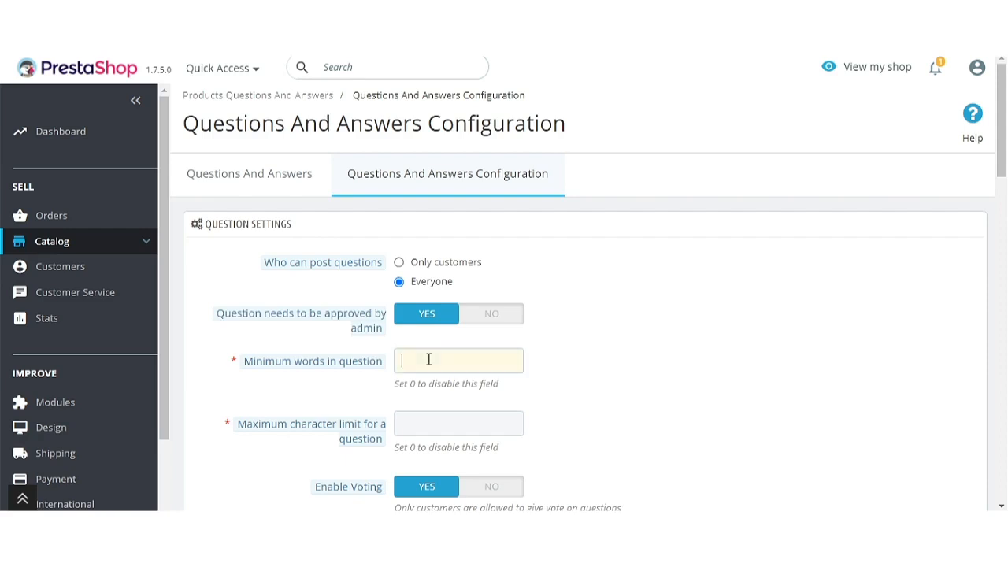
{"action": "type", "text": "3"}
{"action": "left_click", "coordinate": [670, 396]}
Set the question maximum character limit to 50.
{"action": "scroll", "coordinate": [670, 396], "scroll_direction": "down", "scroll_amount": 1}
{"action": "mouse_move", "coordinate": [328, 360]}
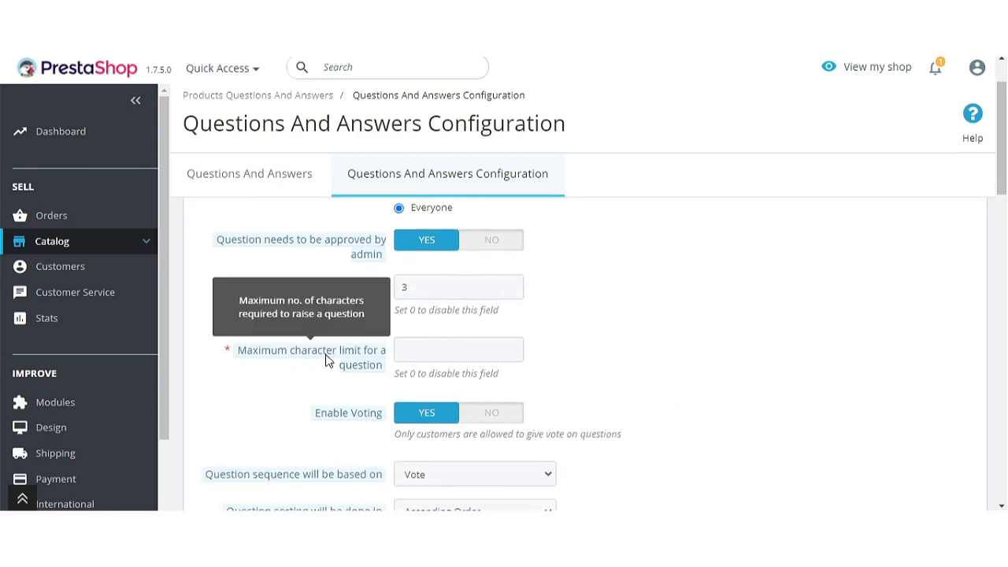
{"action": "left_click", "coordinate": [431, 350]}
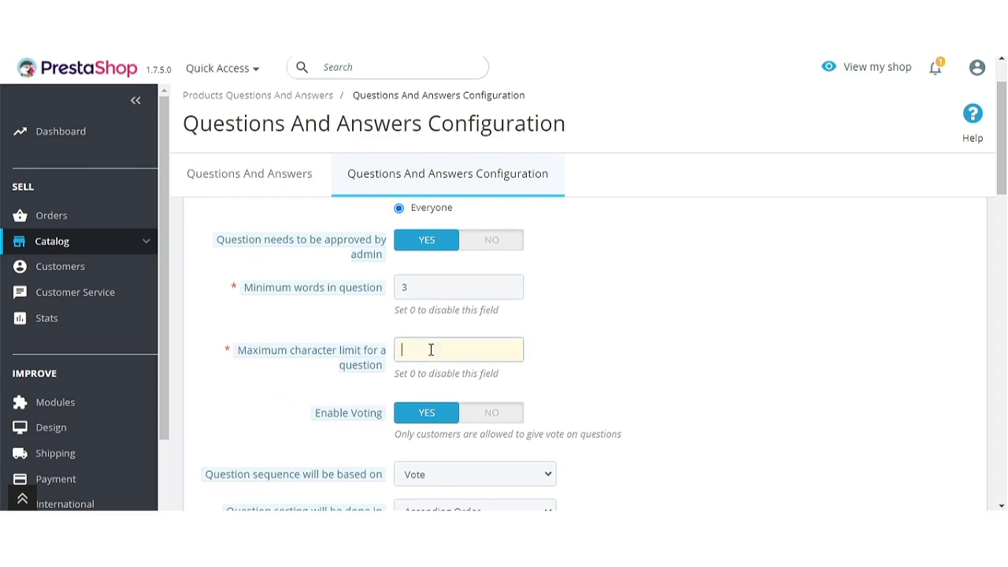
{"action": "type", "text": "50"}
Keep question voting on, restore posting to Only customers, and save the question settings.
{"action": "scroll", "coordinate": [556, 286], "scroll_direction": "down", "scroll_amount": 2}
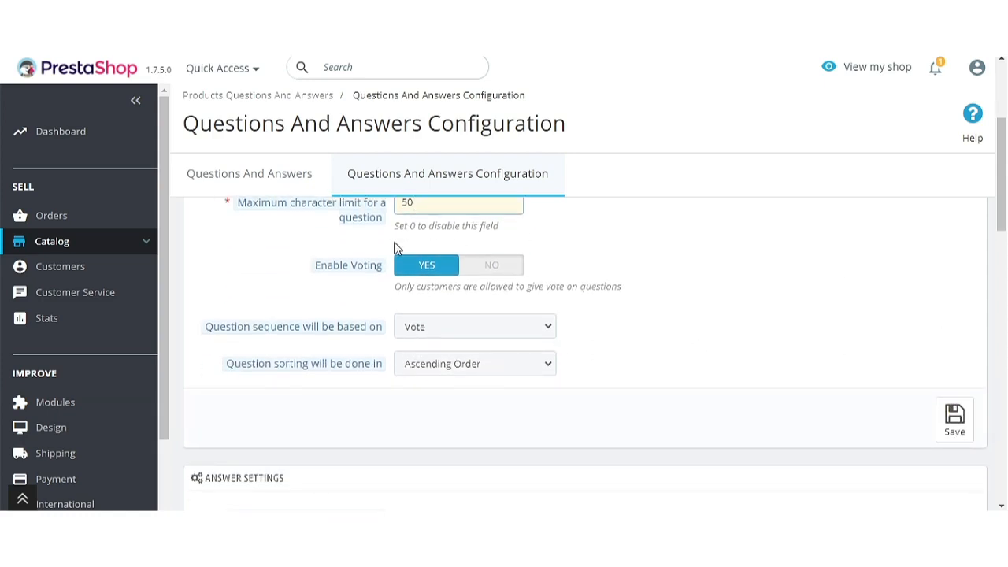
{"action": "mouse_move", "coordinate": [360, 270]}
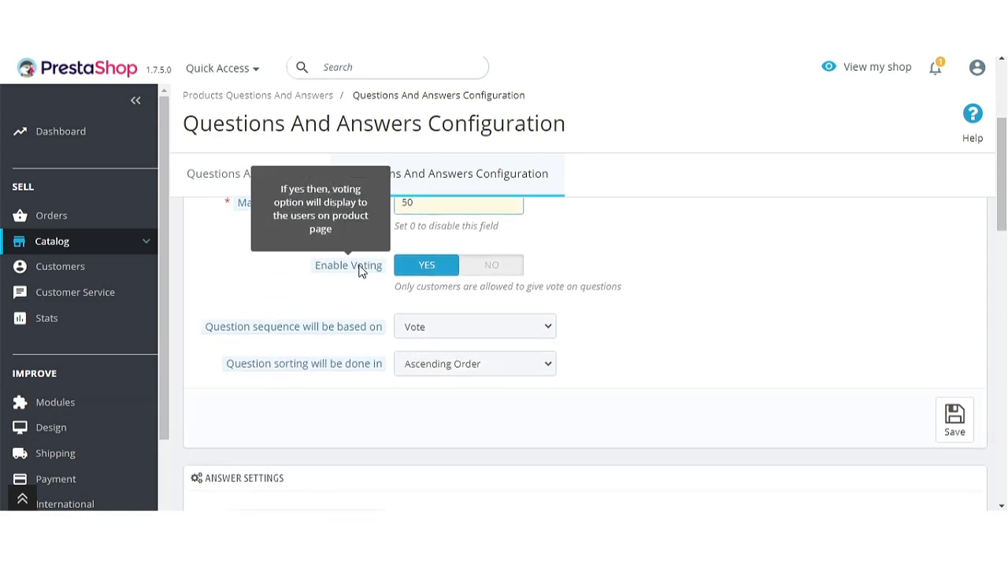
{"action": "left_click", "coordinate": [488, 266]}
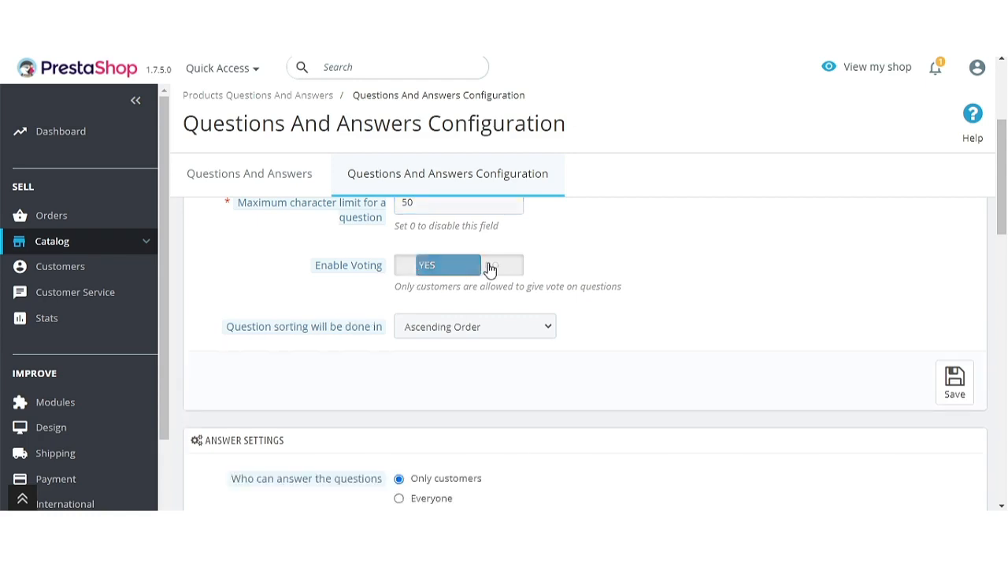
{"action": "left_click", "coordinate": [428, 272]}
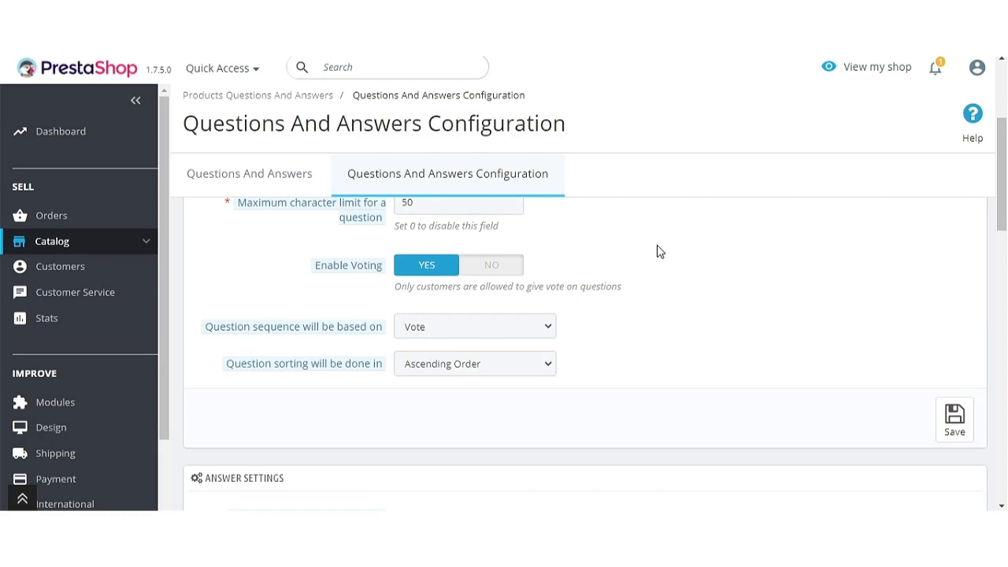
{"action": "mouse_move", "coordinate": [354, 345]}
{"action": "scroll", "coordinate": [577, 322], "scroll_direction": "up", "scroll_amount": 3}
{"action": "left_click", "coordinate": [399, 262]}
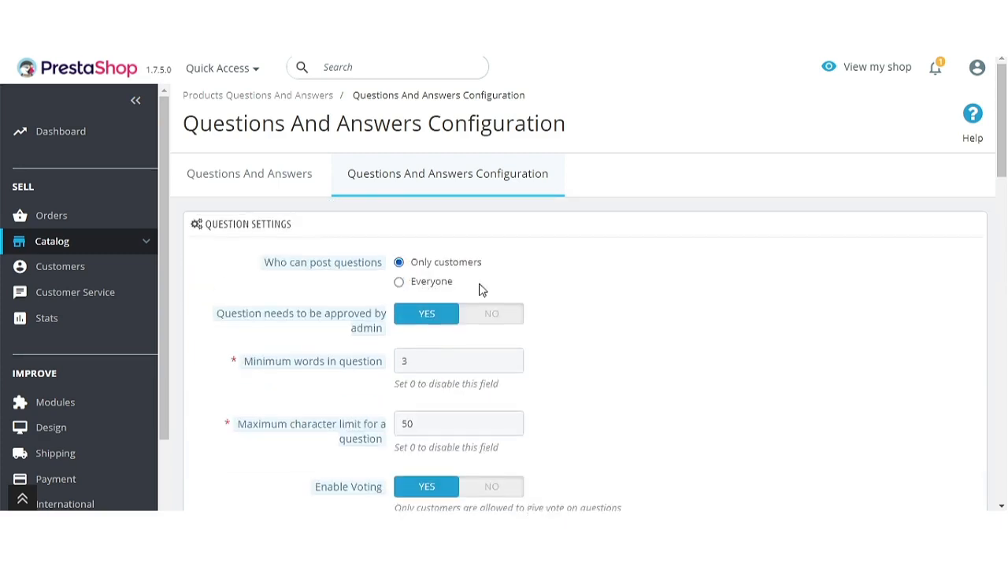
{"action": "scroll", "coordinate": [666, 323], "scroll_direction": "down", "scroll_amount": 3}
{"action": "left_click", "coordinate": [934, 421]}
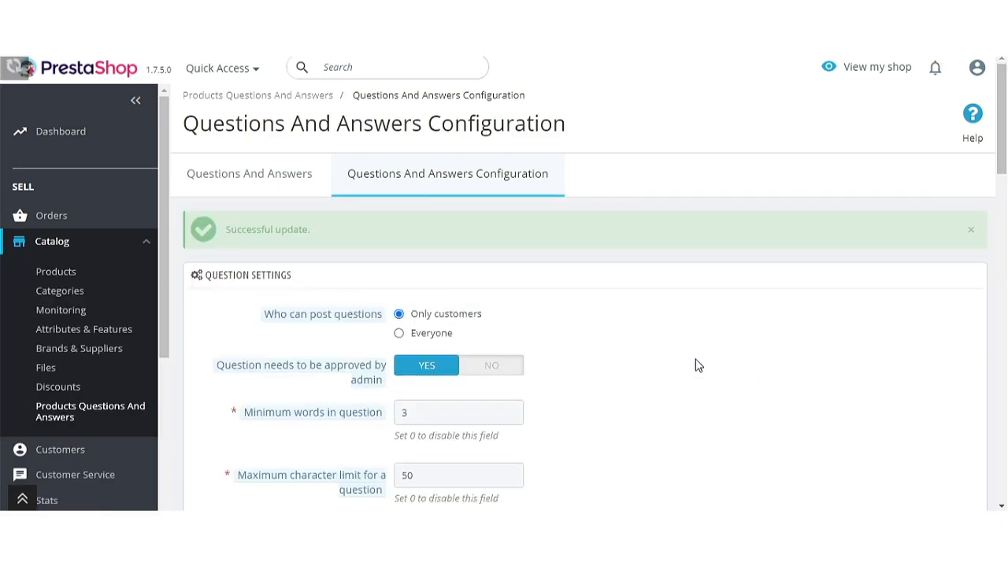
Keep answers limited to Only customers with admin approval required.
{"action": "scroll", "coordinate": [607, 355], "scroll_direction": "down", "scroll_amount": 3}
{"action": "scroll", "coordinate": [607, 359], "scroll_direction": "down", "scroll_amount": 3}
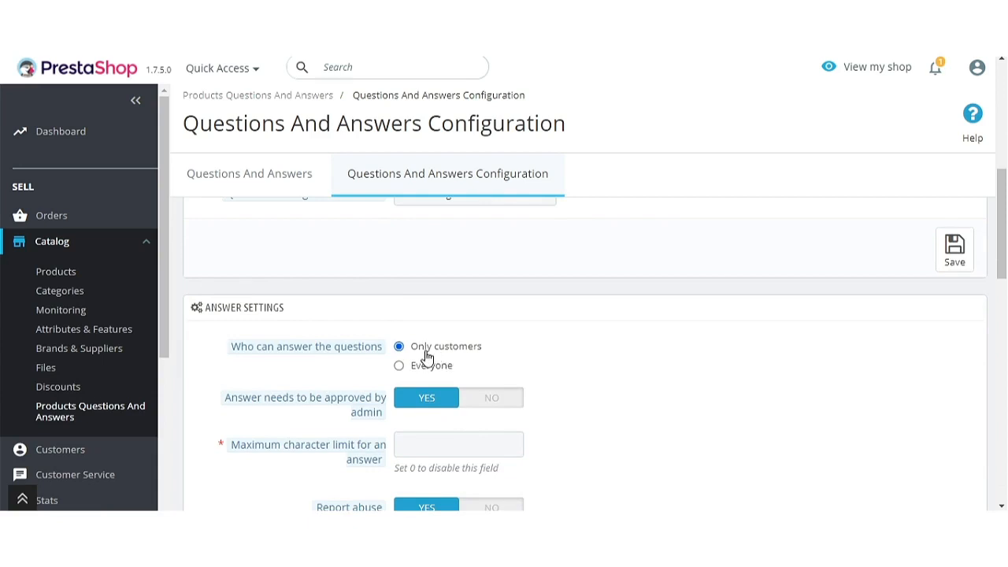
{"action": "left_click", "coordinate": [399, 363]}
{"action": "left_click", "coordinate": [399, 347]}
{"action": "scroll", "coordinate": [548, 351], "scroll_direction": "down", "scroll_amount": 3}
{"action": "mouse_move", "coordinate": [358, 272]}
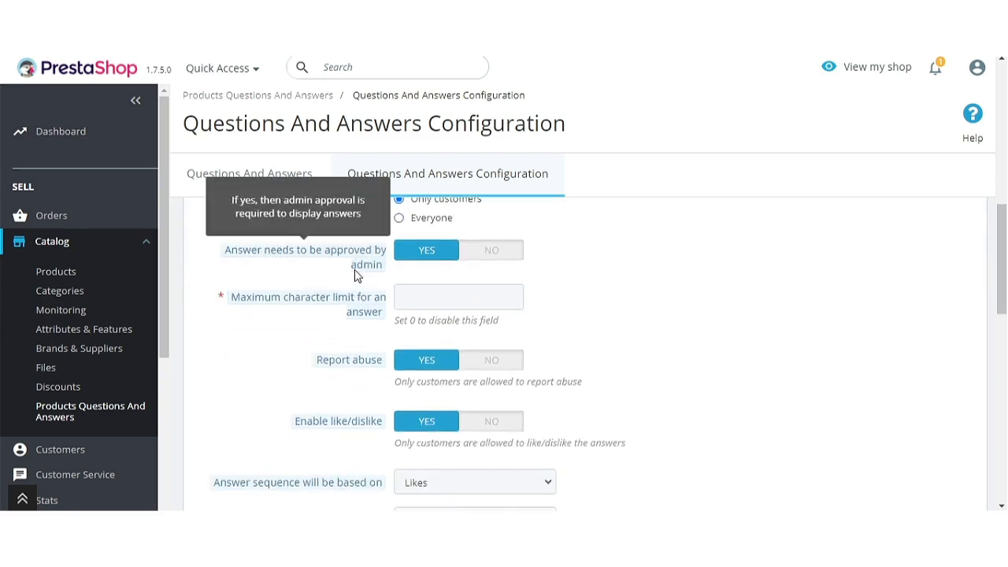
{"action": "left_click", "coordinate": [489, 250]}
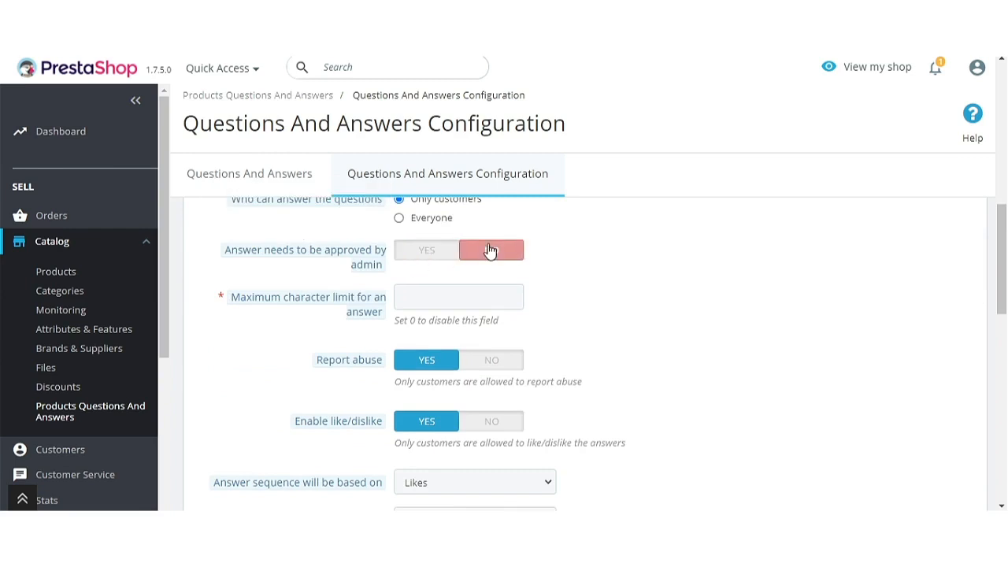
{"action": "left_click", "coordinate": [429, 251]}
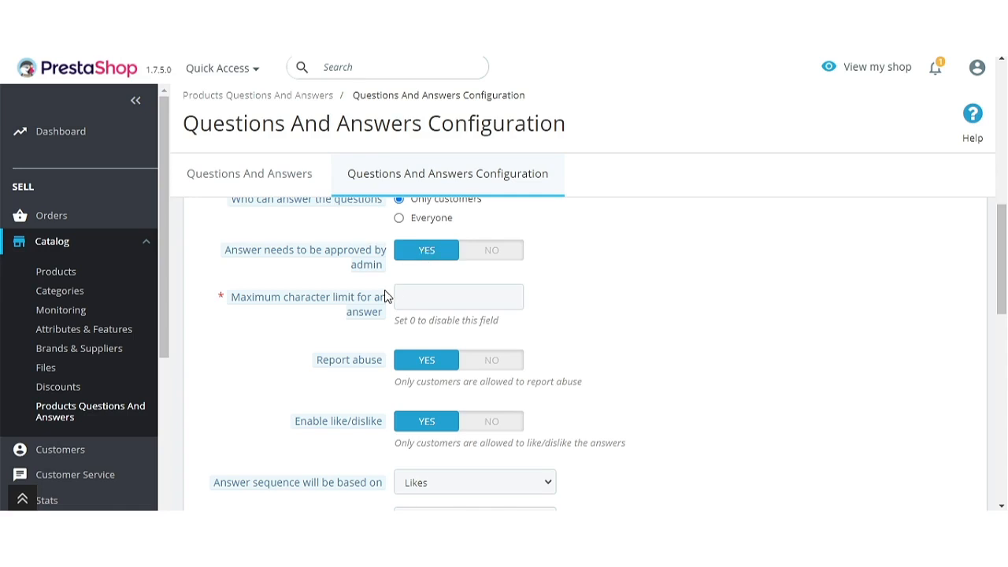
Set the answer character limit to 50 and keep Report abuse on YES.
{"action": "mouse_move", "coordinate": [365, 309]}
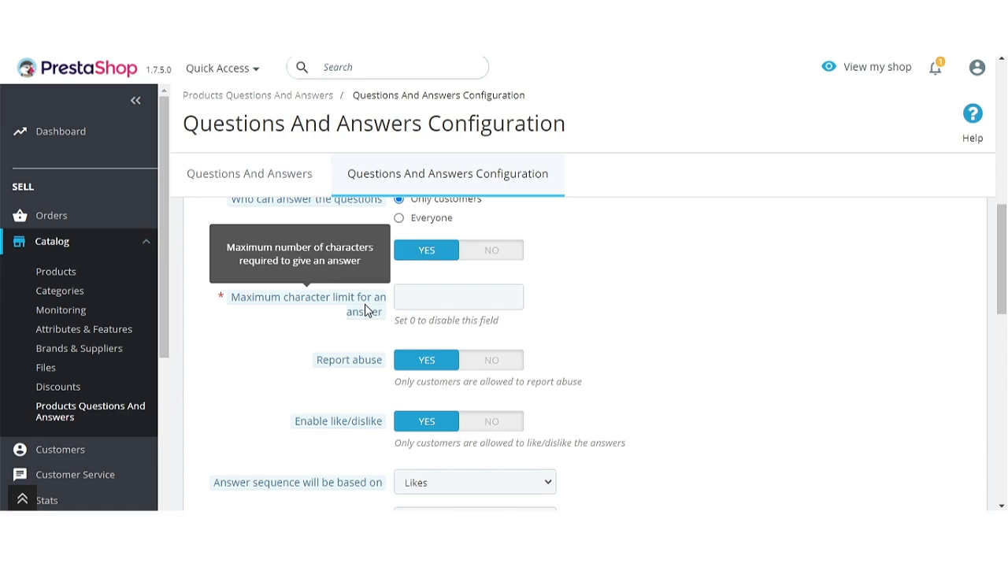
{"action": "left_click", "coordinate": [430, 303]}
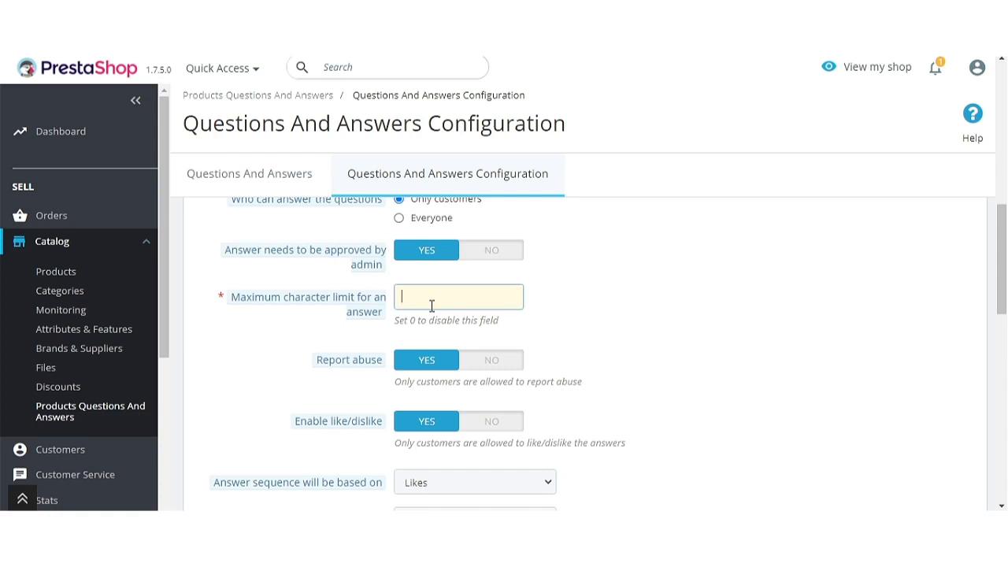
{"action": "type", "text": "50"}
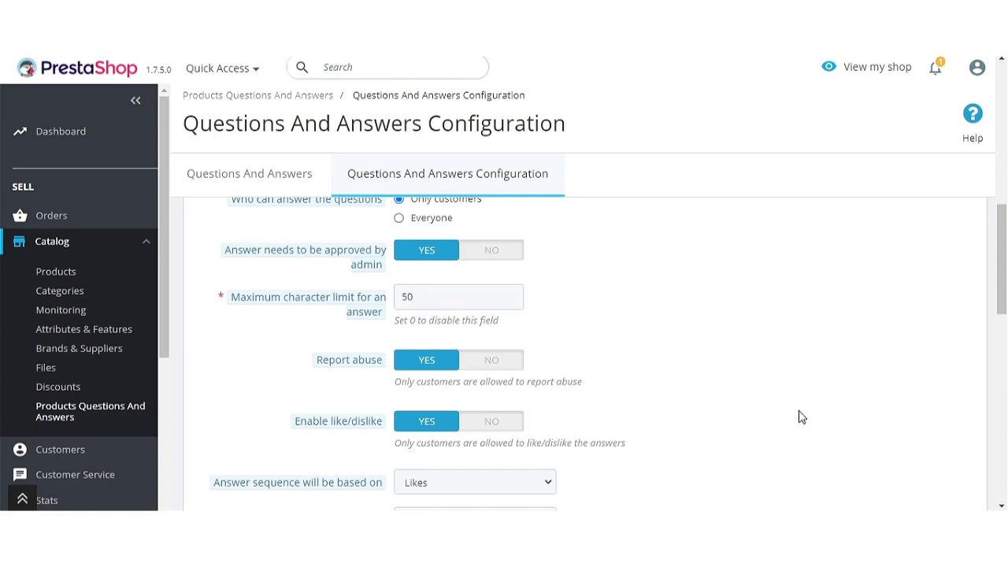
{"action": "mouse_move", "coordinate": [370, 365]}
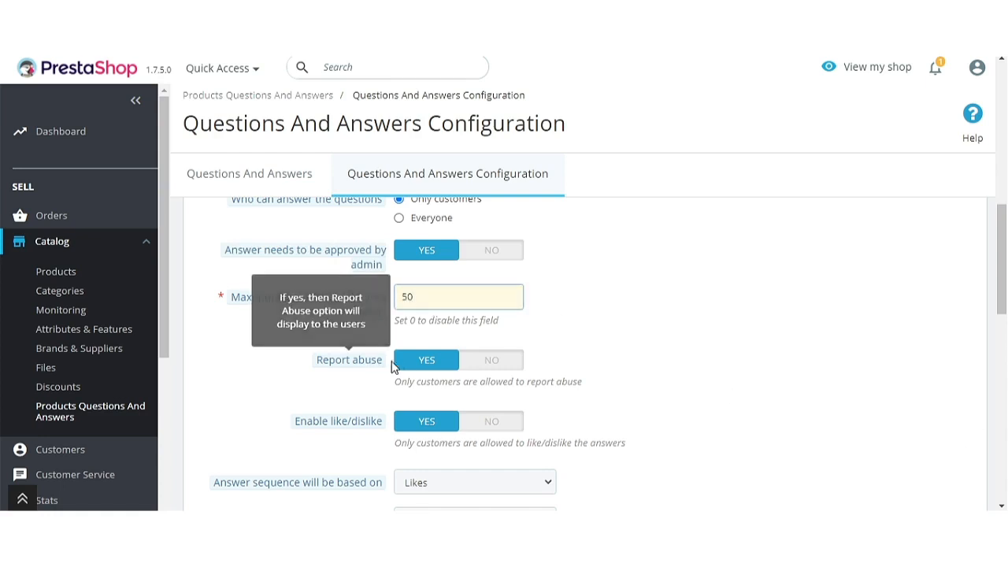
{"action": "left_click", "coordinate": [488, 362]}
{"action": "left_click", "coordinate": [435, 367]}
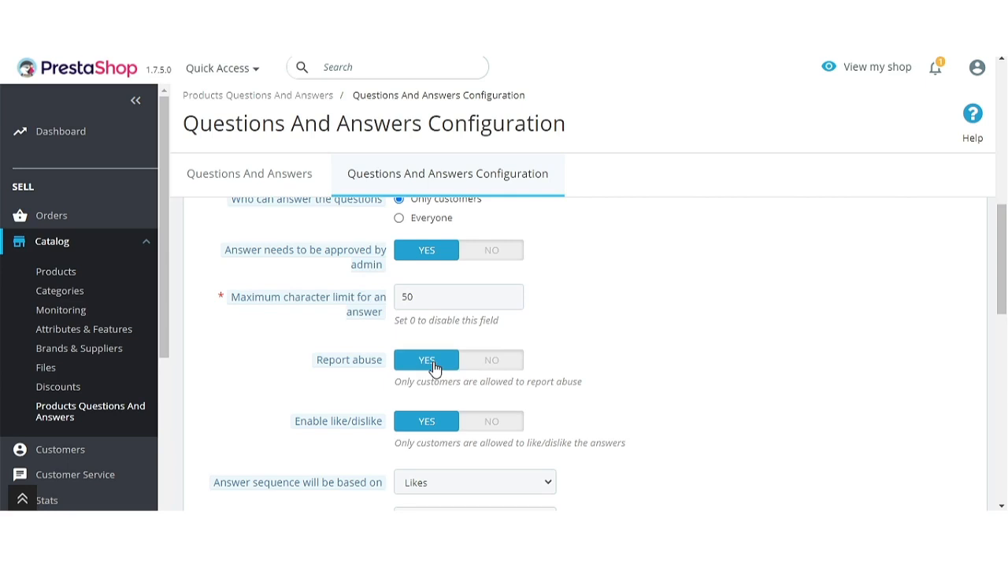
Keep like/dislike enabled with answers sorted by Likes ascending, and save the answer settings.
{"action": "scroll", "coordinate": [434, 368], "scroll_direction": "down", "scroll_amount": 1}
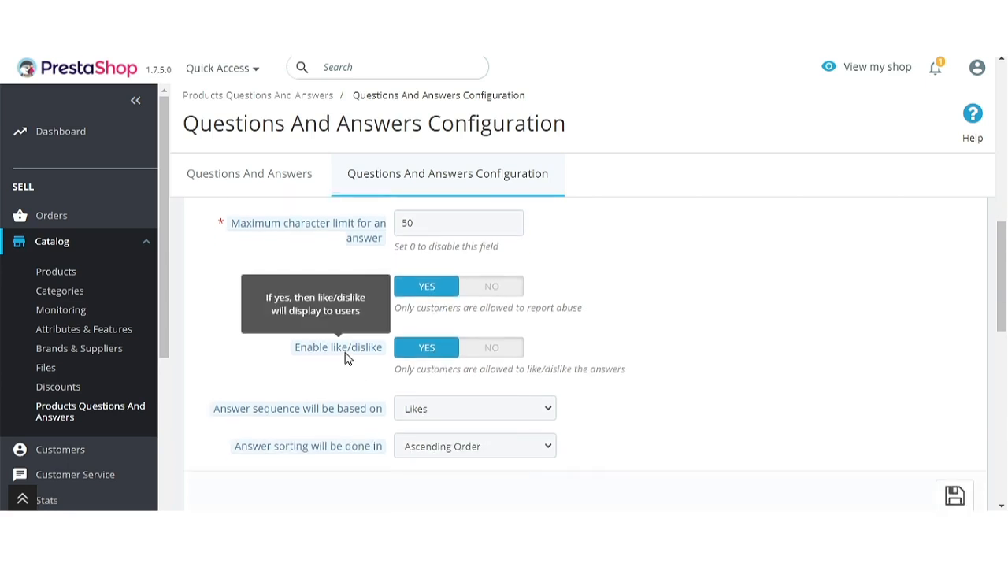
{"action": "left_click", "coordinate": [483, 356]}
{"action": "left_click", "coordinate": [429, 351]}
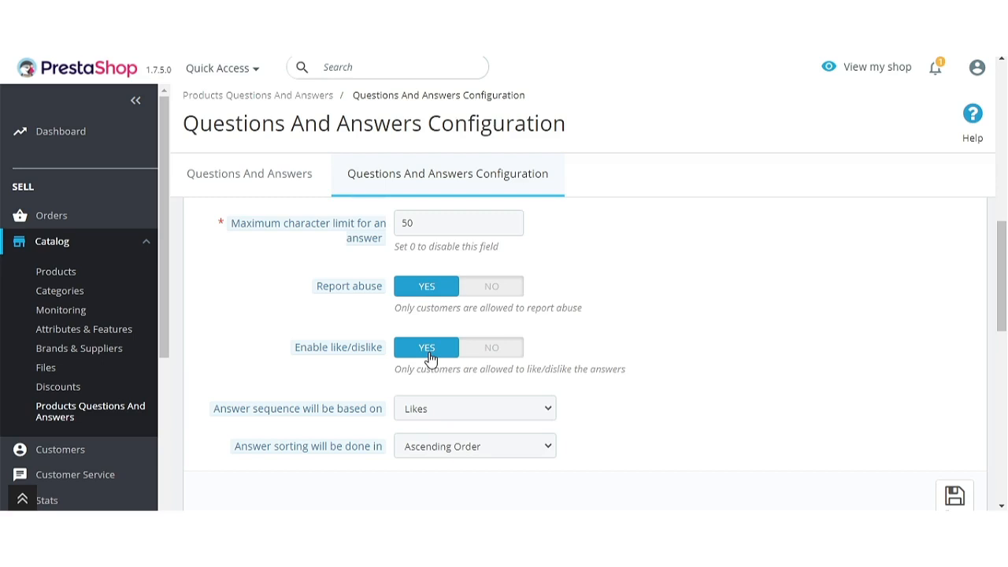
{"action": "scroll", "coordinate": [431, 358], "scroll_direction": "down", "scroll_amount": 2}
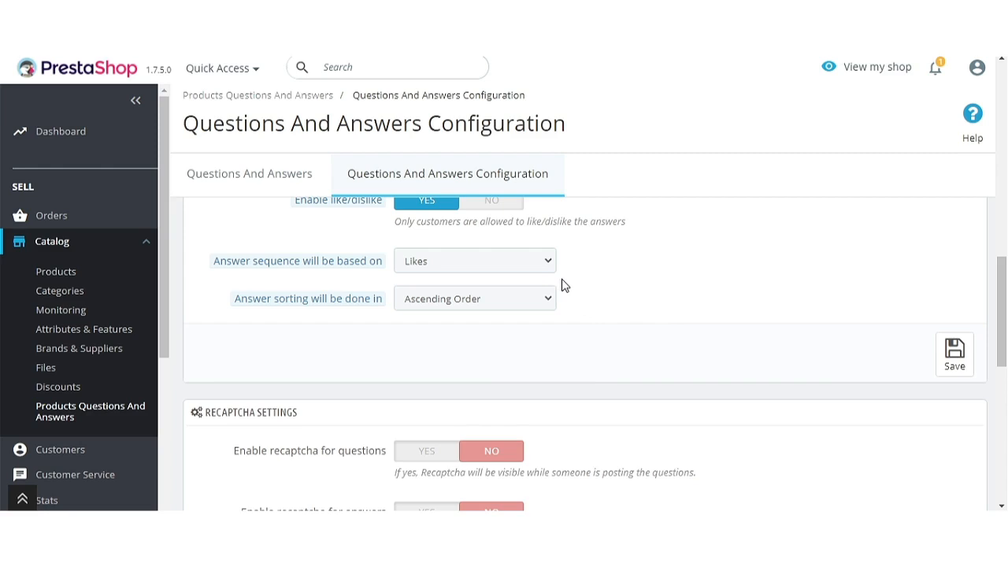
{"action": "left_click", "coordinate": [958, 360]}
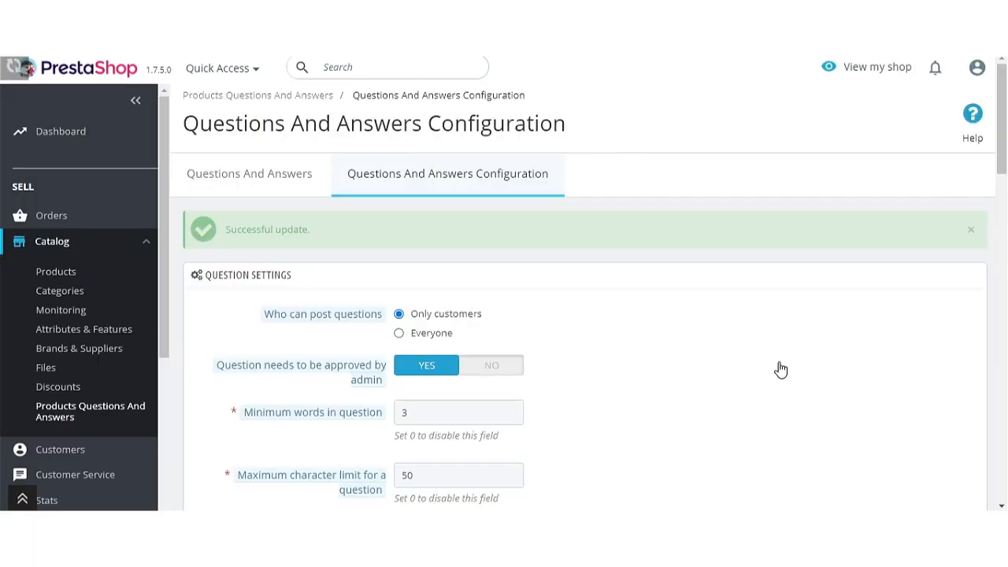
Save the settings with recaptcha disabled for both questions and answers.
{"action": "scroll", "coordinate": [660, 378], "scroll_direction": "down", "scroll_amount": 3}
{"action": "scroll", "coordinate": [552, 366], "scroll_direction": "up", "scroll_amount": 1}
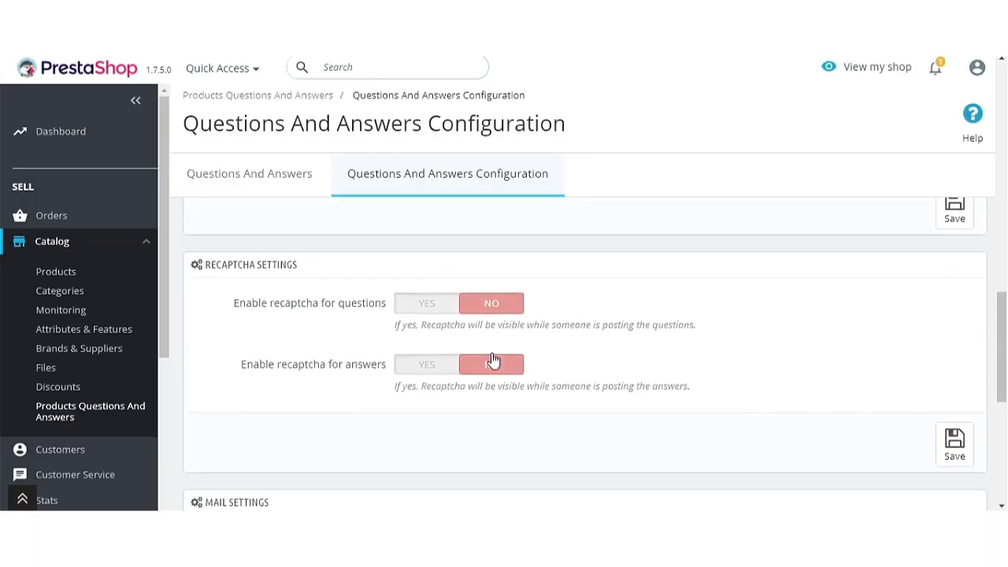
{"action": "left_click", "coordinate": [424, 309]}
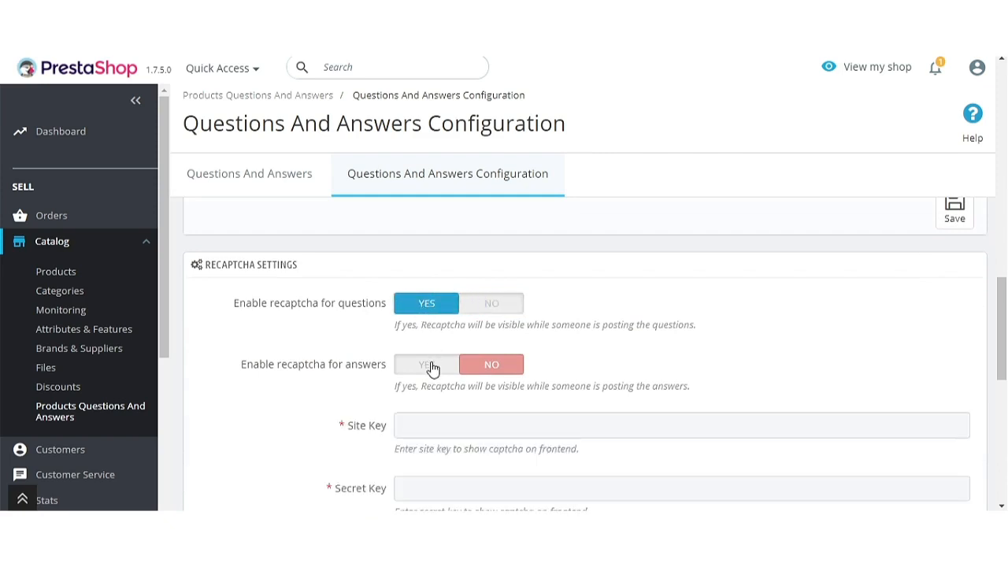
{"action": "left_click", "coordinate": [432, 367]}
{"action": "left_click", "coordinate": [489, 307]}
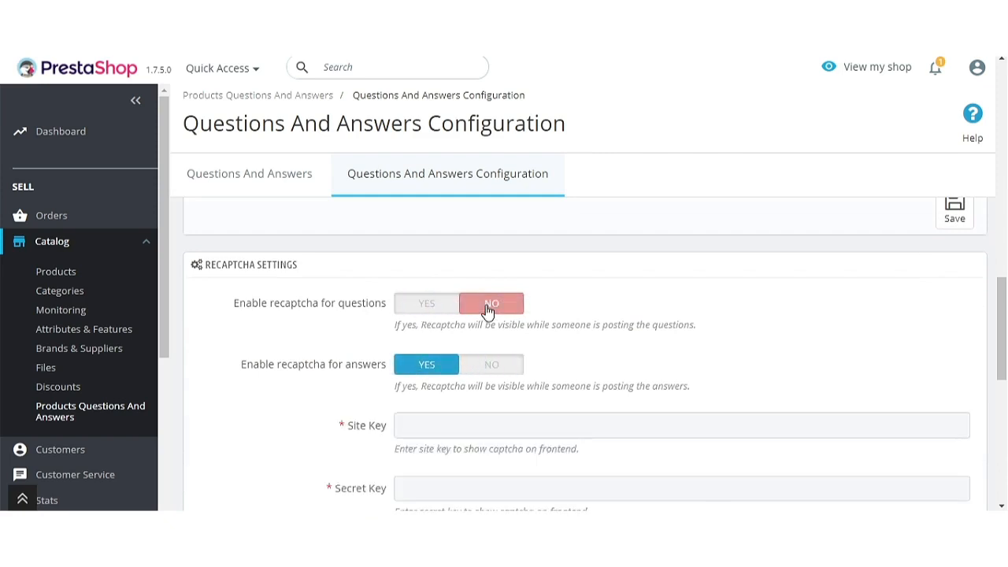
{"action": "left_click", "coordinate": [490, 367]}
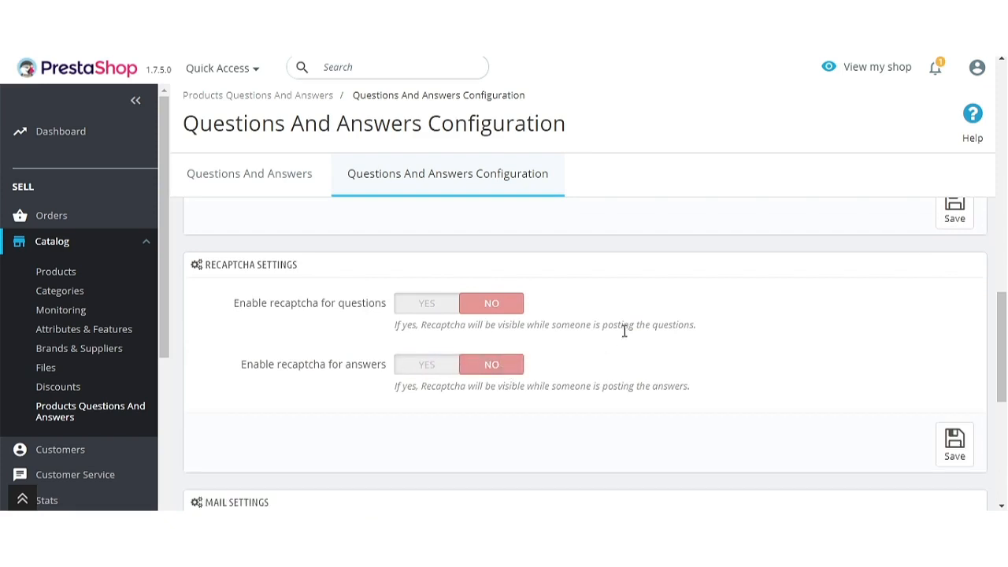
{"action": "left_click", "coordinate": [955, 442]}
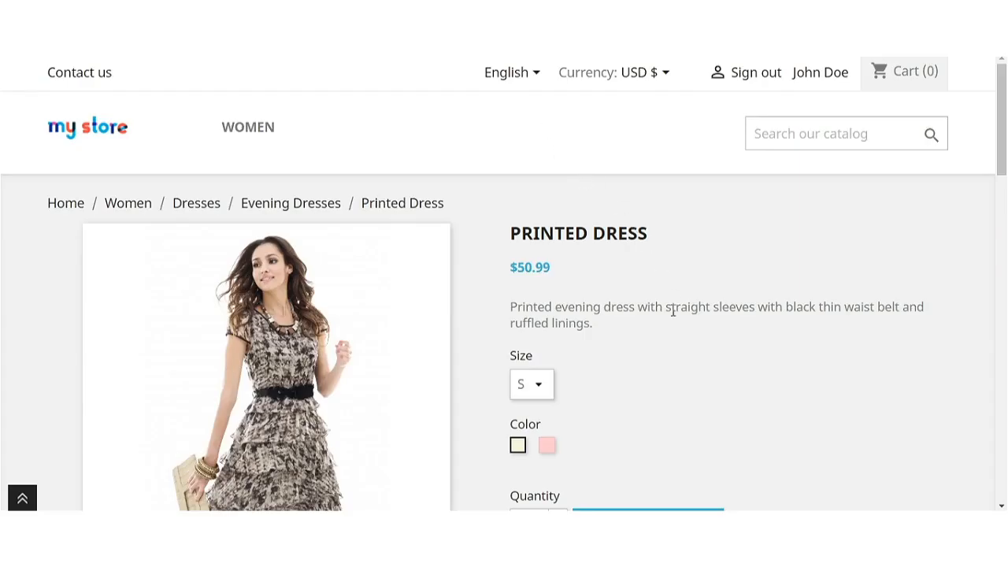
Highlight the Printed Dress Questions and answers heading and try asking a question.
{"action": "scroll", "coordinate": [674, 310], "scroll_direction": "down", "scroll_amount": 14}
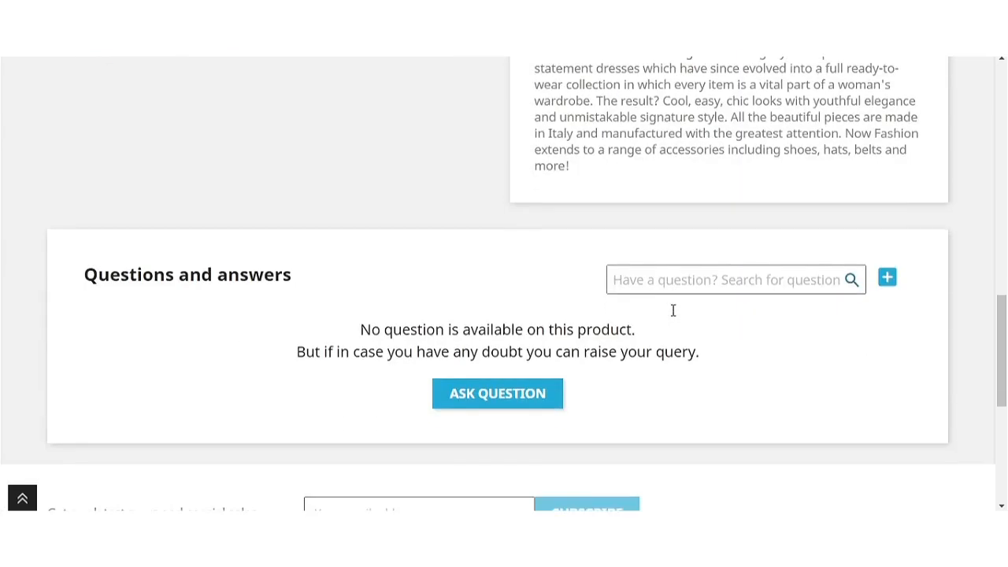
{"action": "left_click_drag", "start_coordinate": [306, 209], "coordinate": [84, 212]}
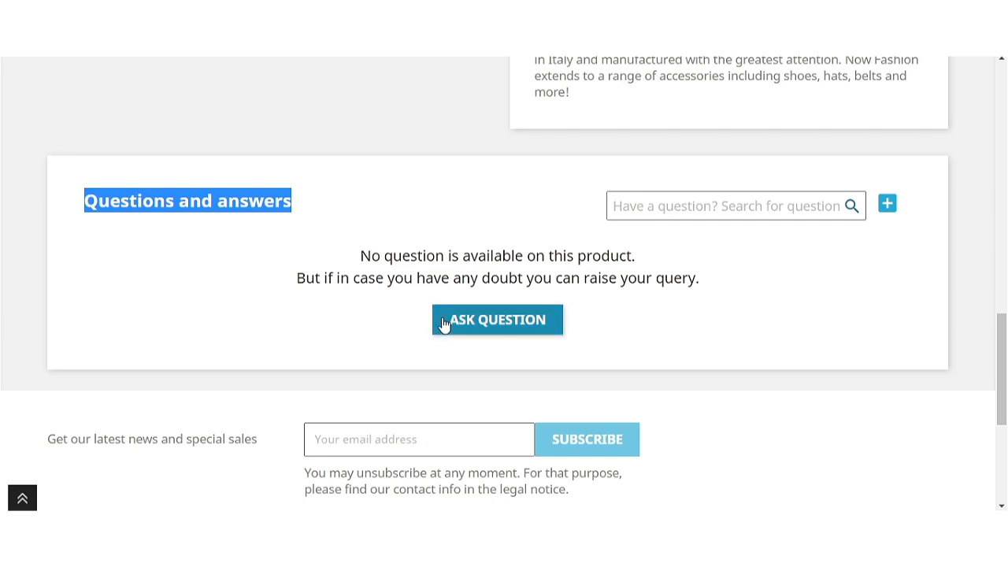
{"action": "left_click", "coordinate": [678, 404]}
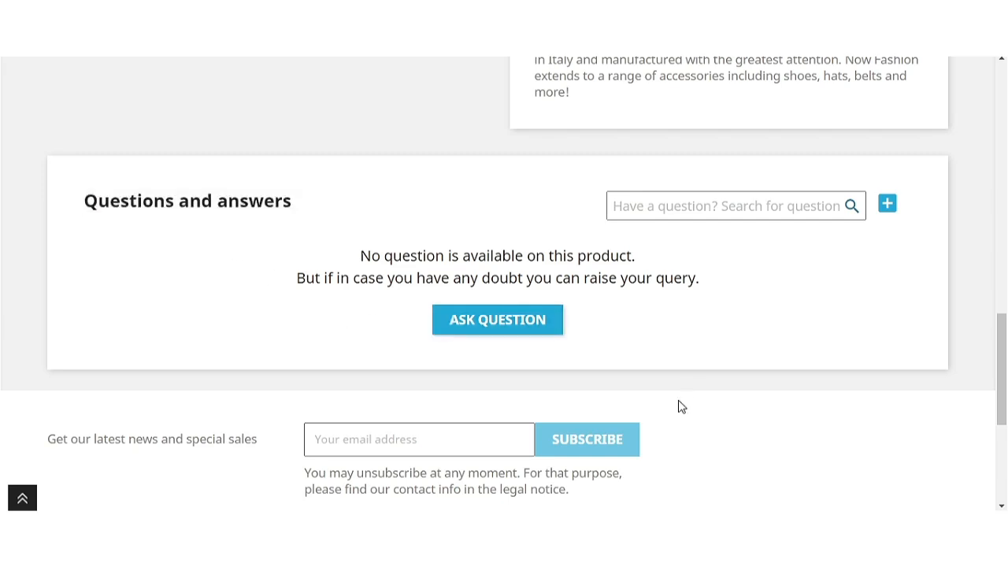
{"action": "scroll", "coordinate": [663, 371], "scroll_direction": "up", "scroll_amount": 3}
{"action": "scroll", "coordinate": [664, 370], "scroll_direction": "down", "scroll_amount": 4}
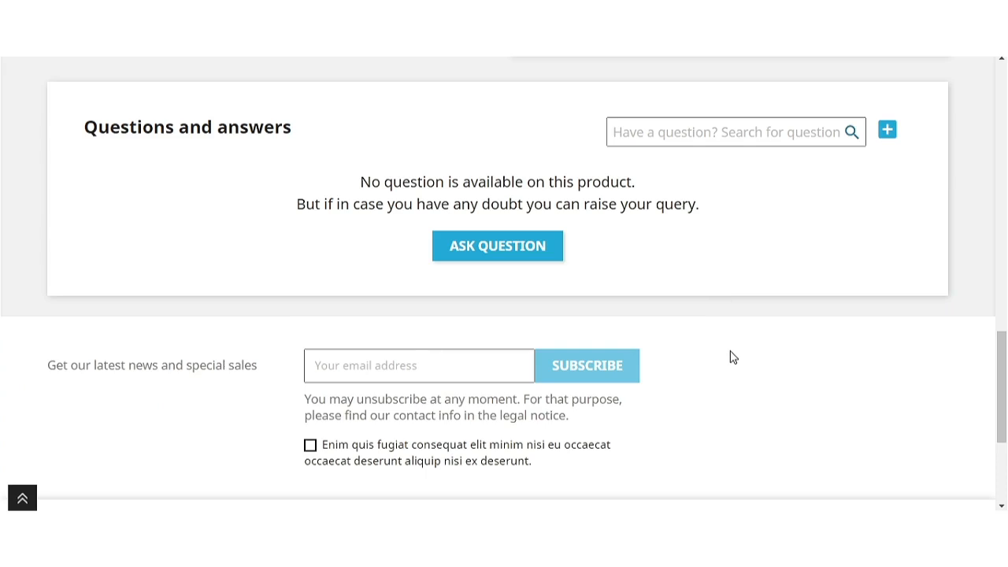
{"action": "left_click", "coordinate": [525, 253]}
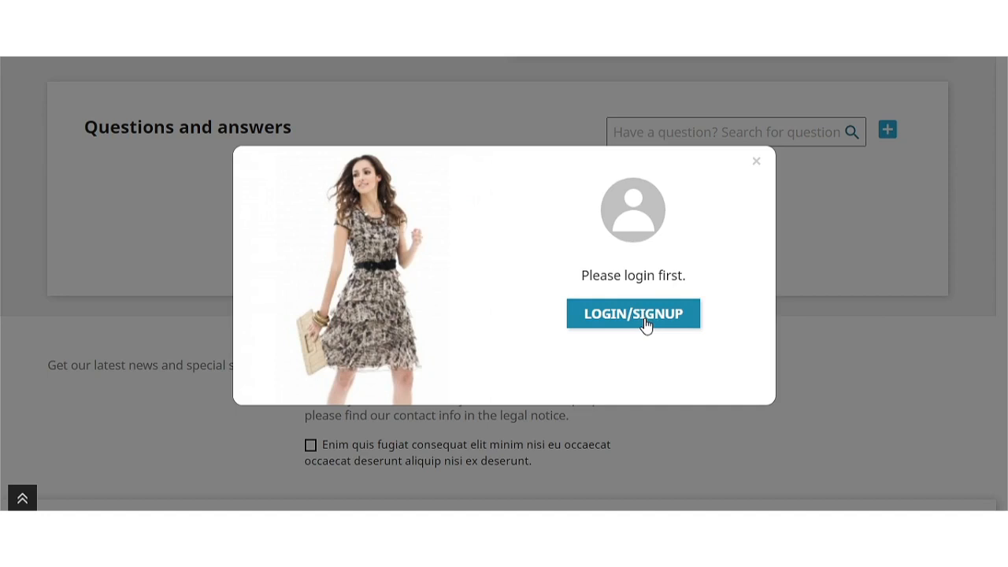
Sign in with the demo customer account and dismiss the password breach warning.
{"action": "left_click", "coordinate": [756, 165]}
{"action": "scroll", "coordinate": [841, 319], "scroll_direction": "up", "scroll_amount": 10}
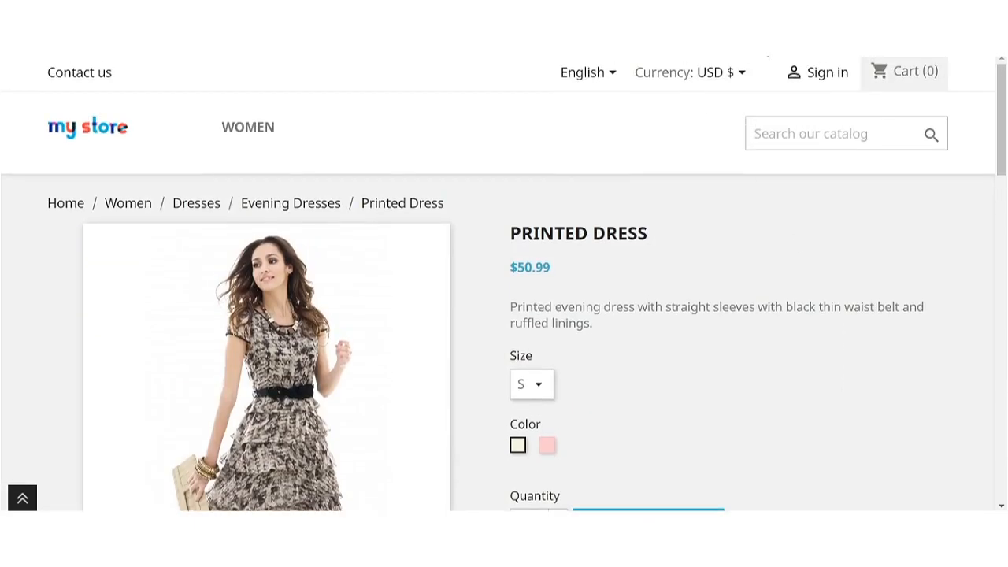
{"action": "left_click", "coordinate": [810, 76]}
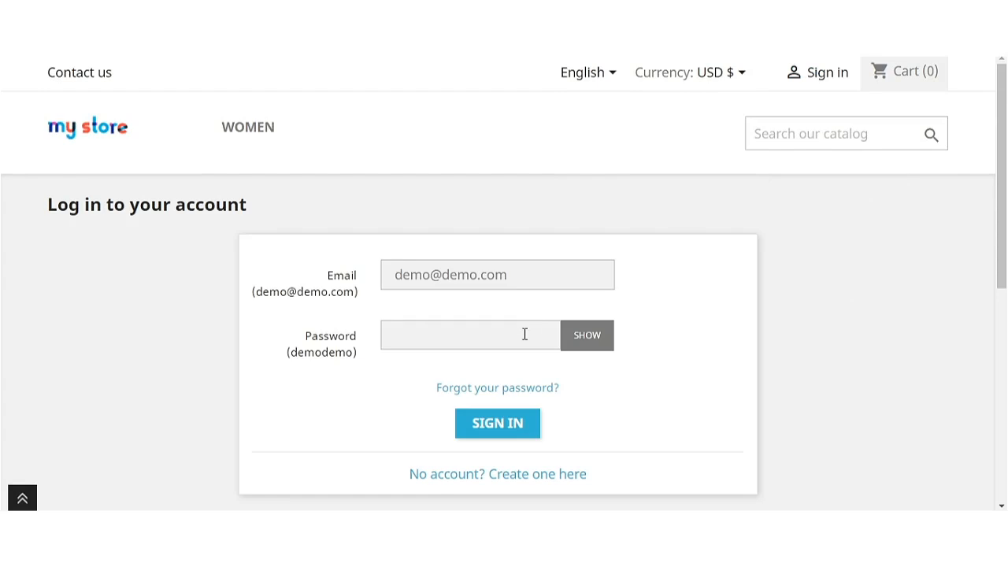
{"action": "left_click", "coordinate": [525, 334]}
{"action": "type", "text": "demodemo"}
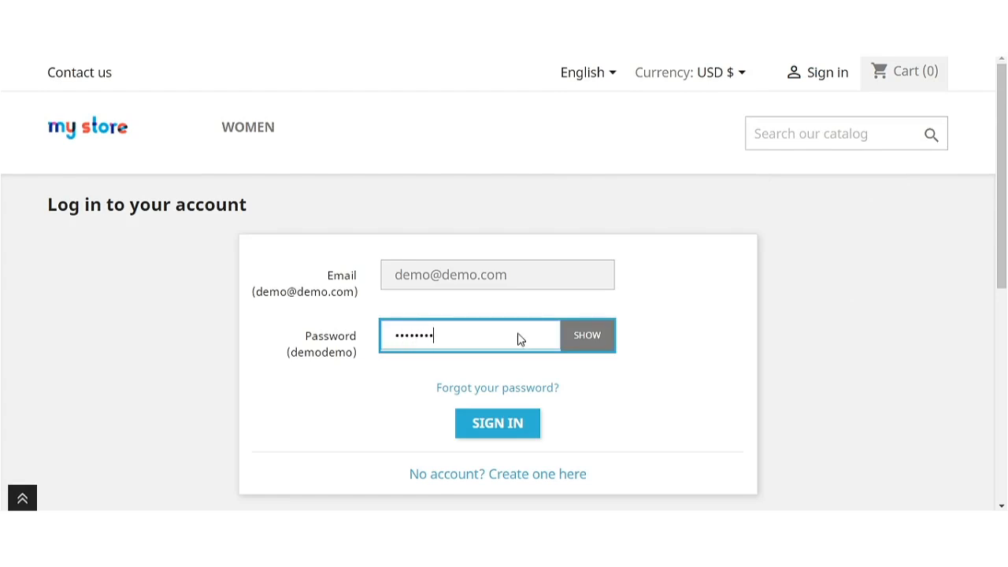
{"action": "left_click", "coordinate": [492, 431]}
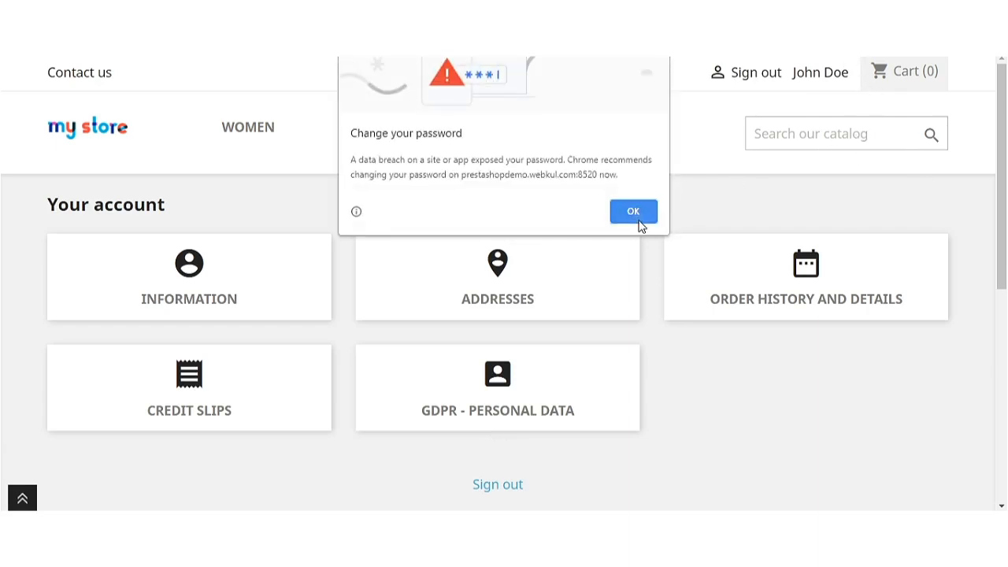
{"action": "left_click", "coordinate": [639, 224]}
Search 'dress', open Printed Dress, and scroll to its Questions and answers section.
{"action": "left_click", "coordinate": [827, 142]}
{"action": "type", "text": "dress"}
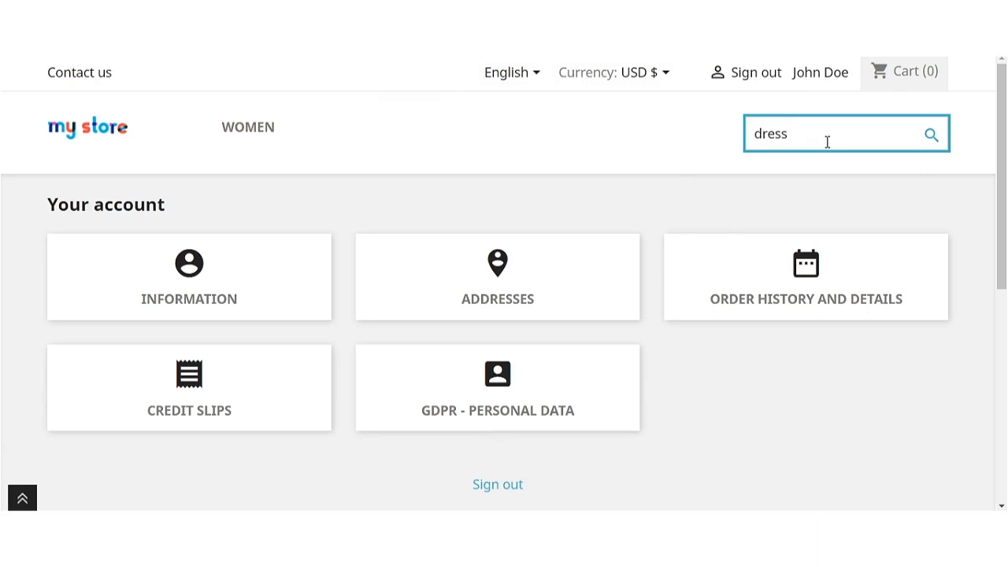
{"action": "left_click", "coordinate": [823, 166]}
{"action": "scroll", "coordinate": [665, 236], "scroll_direction": "down", "scroll_amount": 5}
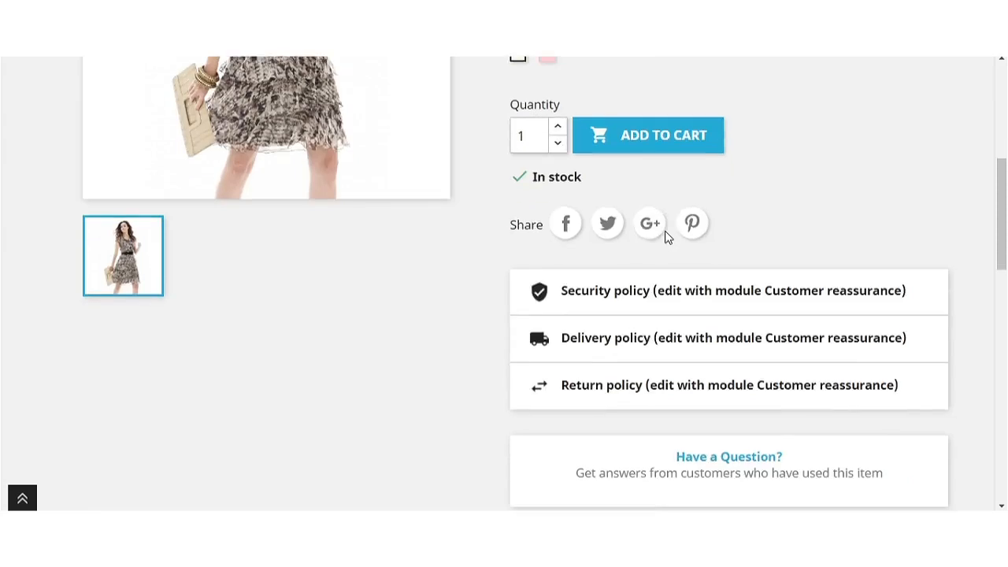
{"action": "scroll", "coordinate": [665, 236], "scroll_direction": "down", "scroll_amount": 5}
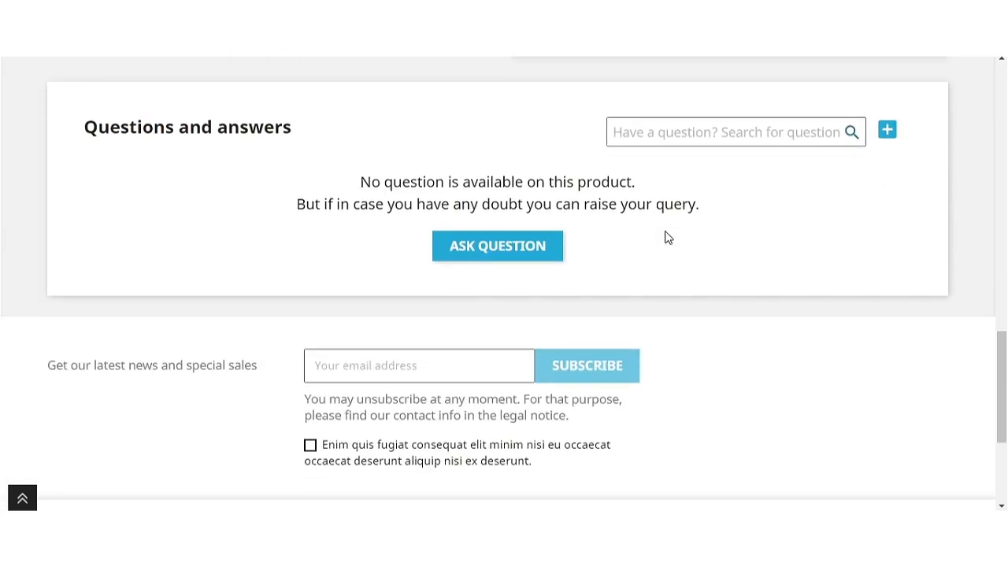
{"action": "left_click", "coordinate": [541, 247]}
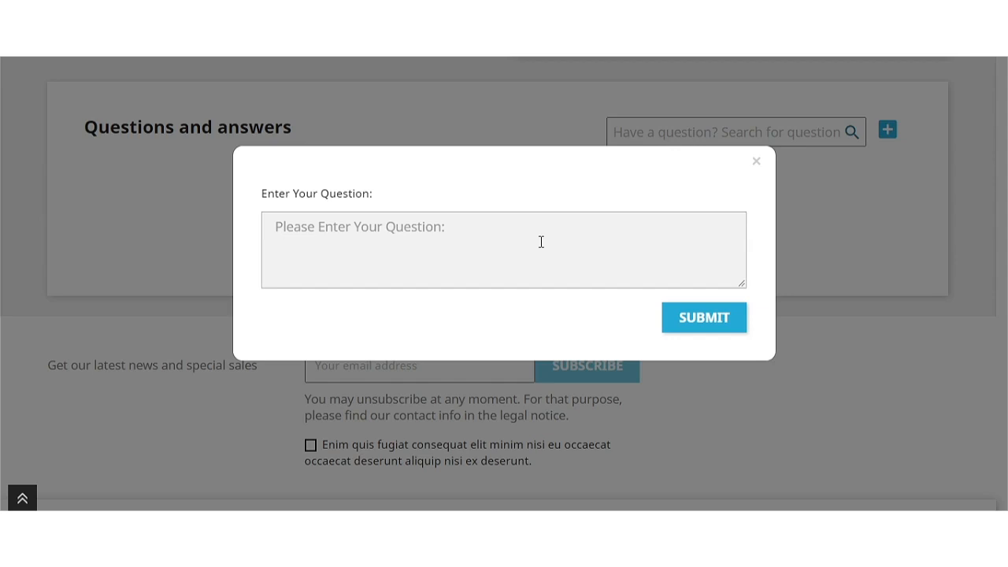
{"action": "left_click", "coordinate": [541, 242]}
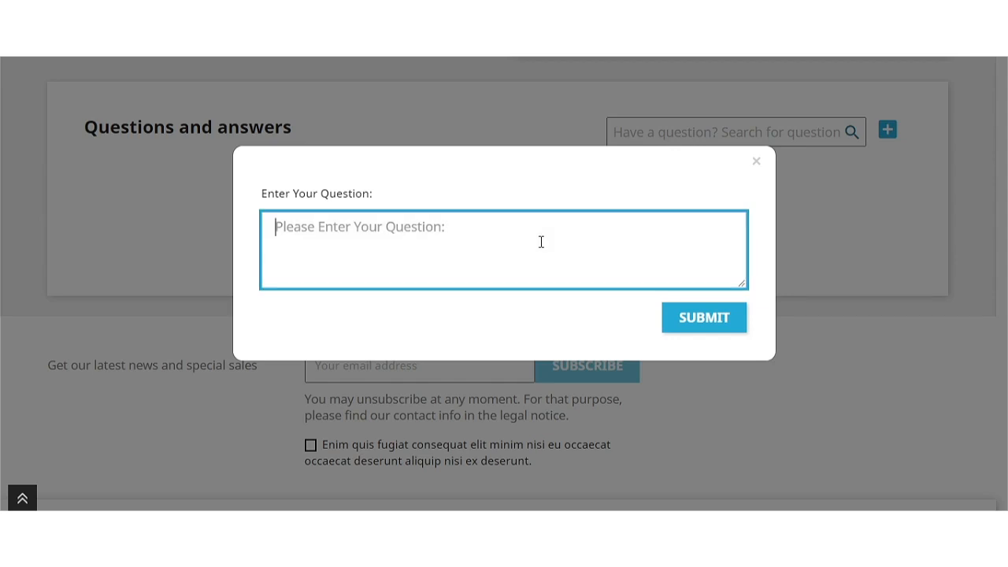
{"action": "type", "text": "Is this product returnable?"}
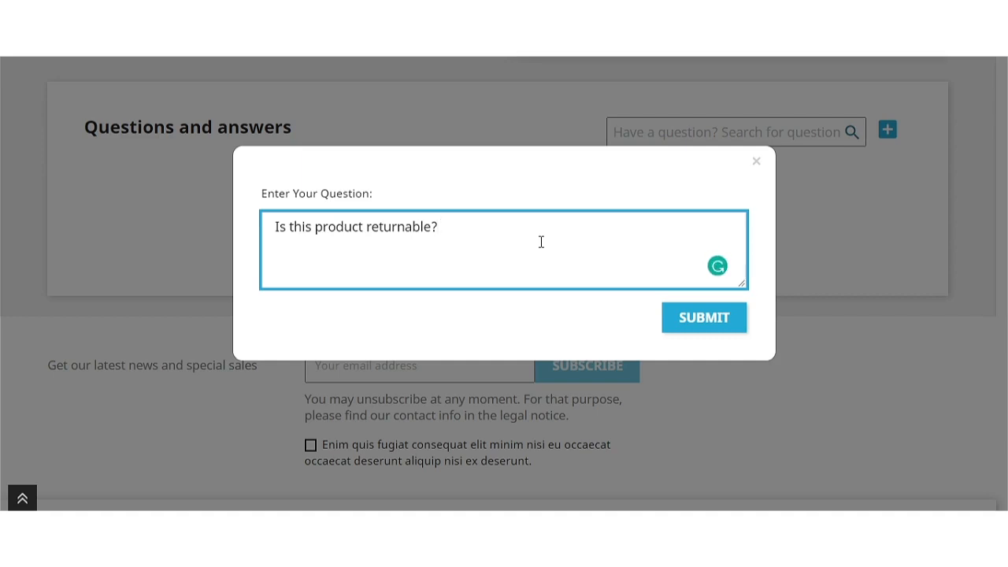
{"action": "left_click", "coordinate": [702, 325]}
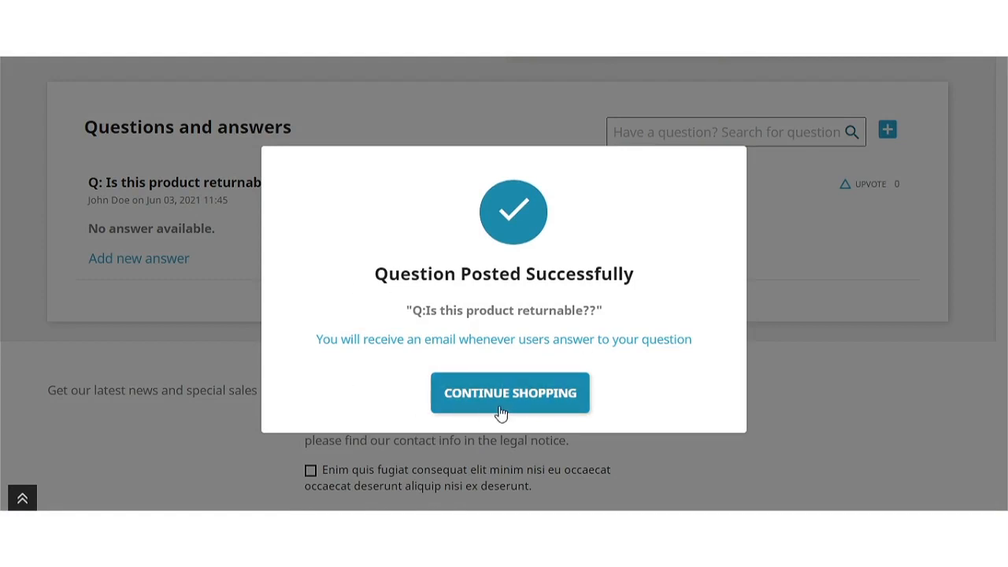
{"action": "left_click", "coordinate": [529, 407]}
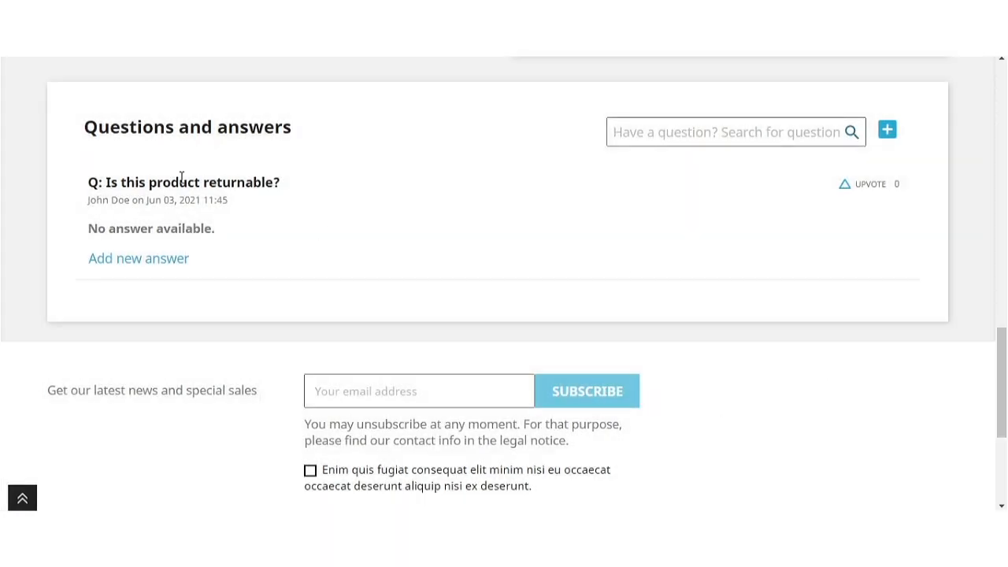
{"action": "left_click_drag", "start_coordinate": [288, 191], "coordinate": [105, 184]}
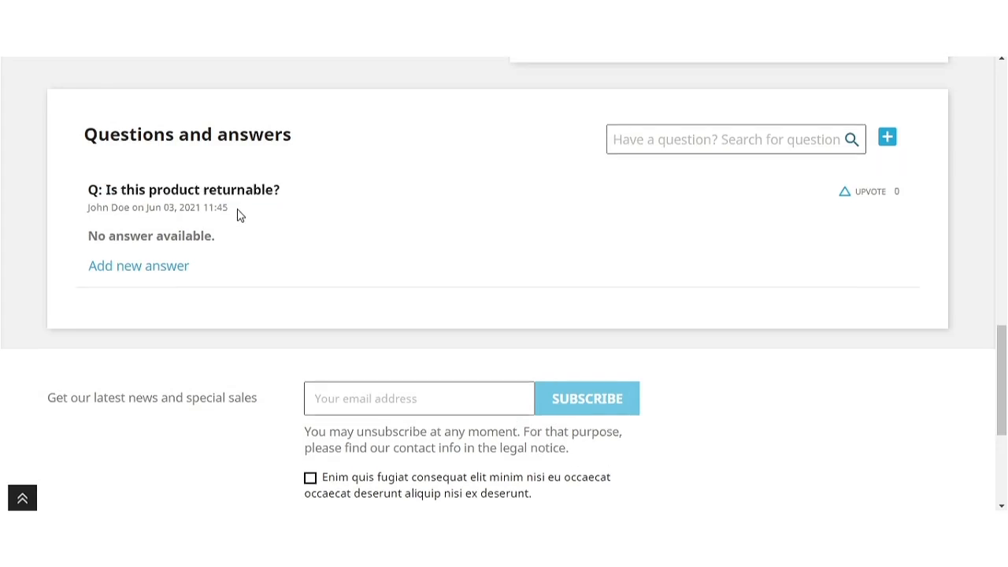
{"action": "left_click_drag", "start_coordinate": [238, 211], "coordinate": [68, 200]}
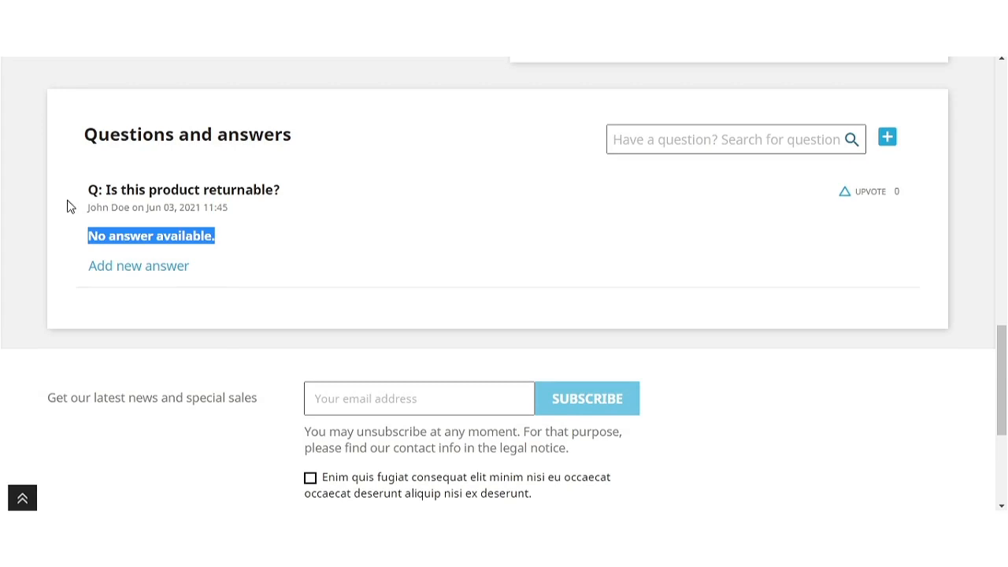
{"action": "triple_click", "coordinate": [86, 210]}
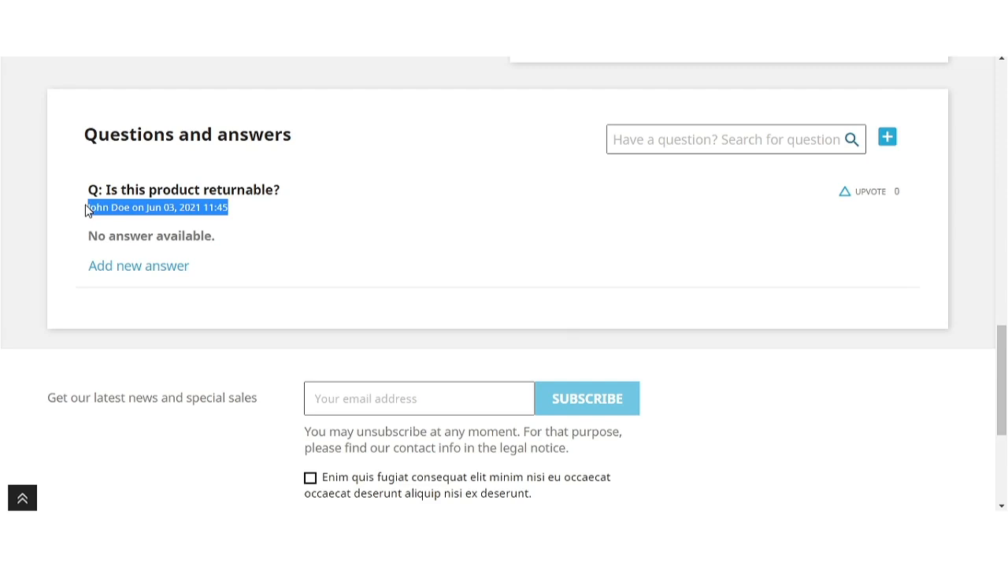
{"action": "scroll", "coordinate": [635, 277], "scroll_direction": "up", "scroll_amount": 15}
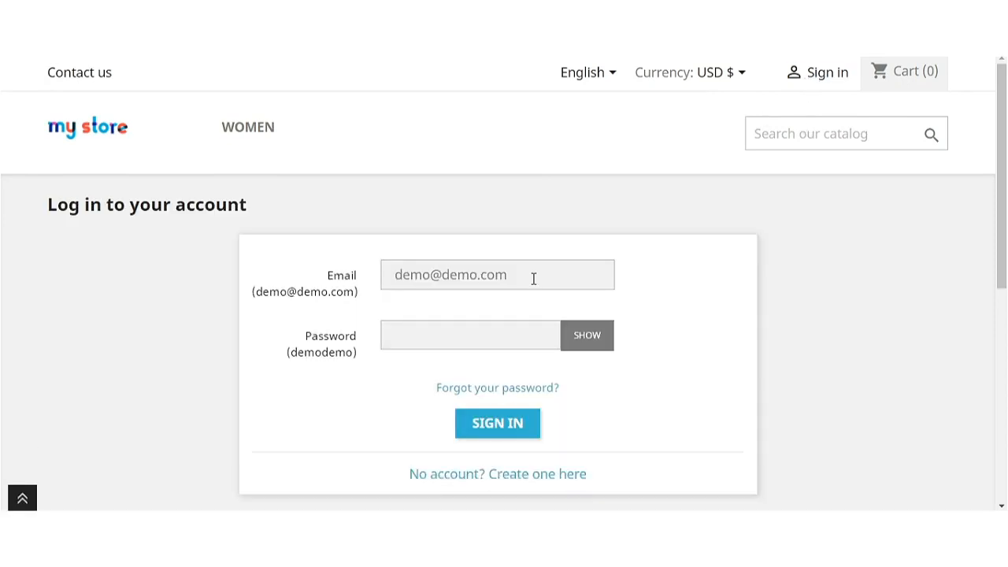
Sign in with a different customer's email and password.
{"action": "left_click_drag", "start_coordinate": [533, 279], "coordinate": [339, 279]}
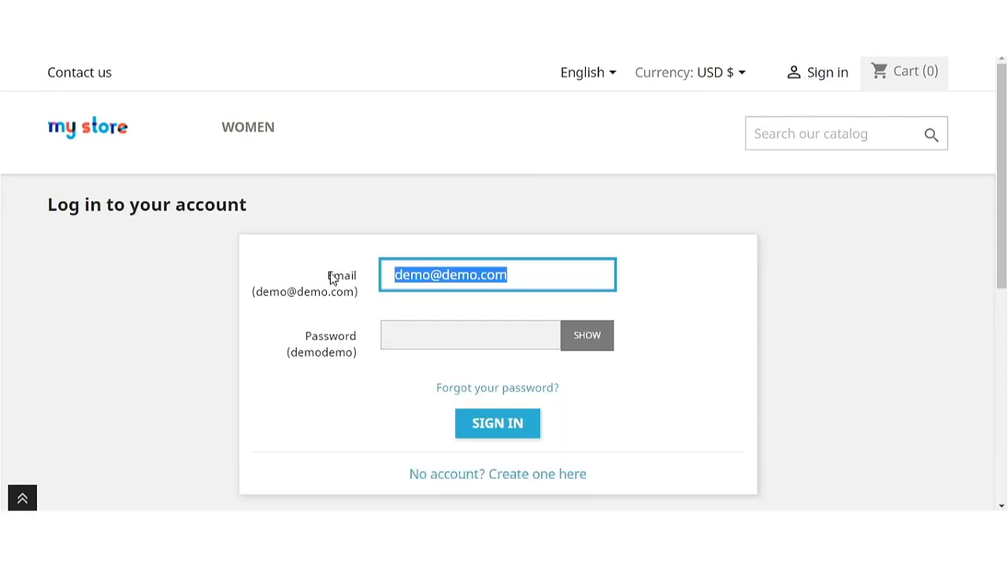
{"action": "type", "text": "test"}
{"action": "left_click", "coordinate": [403, 313]}
{"action": "left_click", "coordinate": [421, 328]}
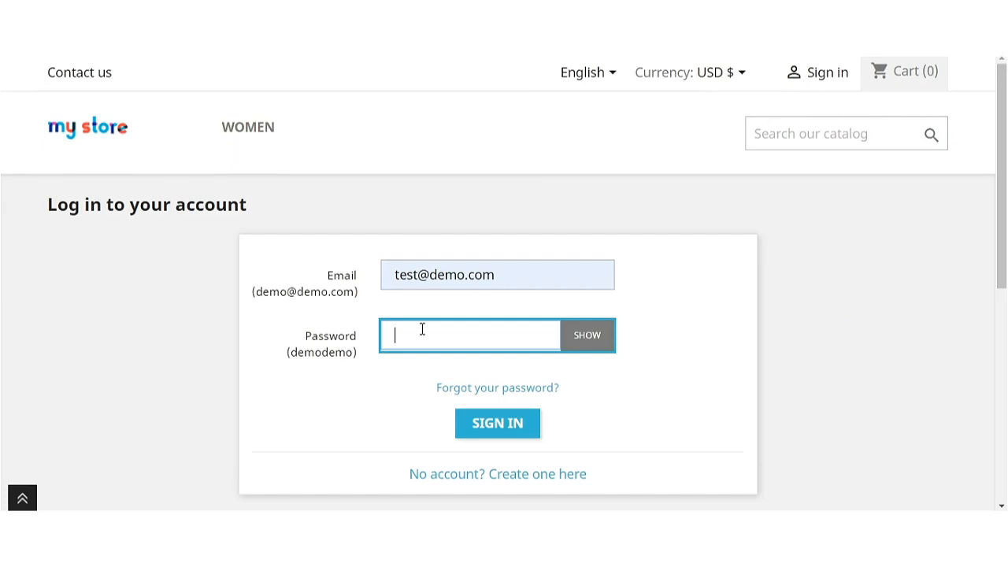
{"action": "type", "text": "••modemo"}
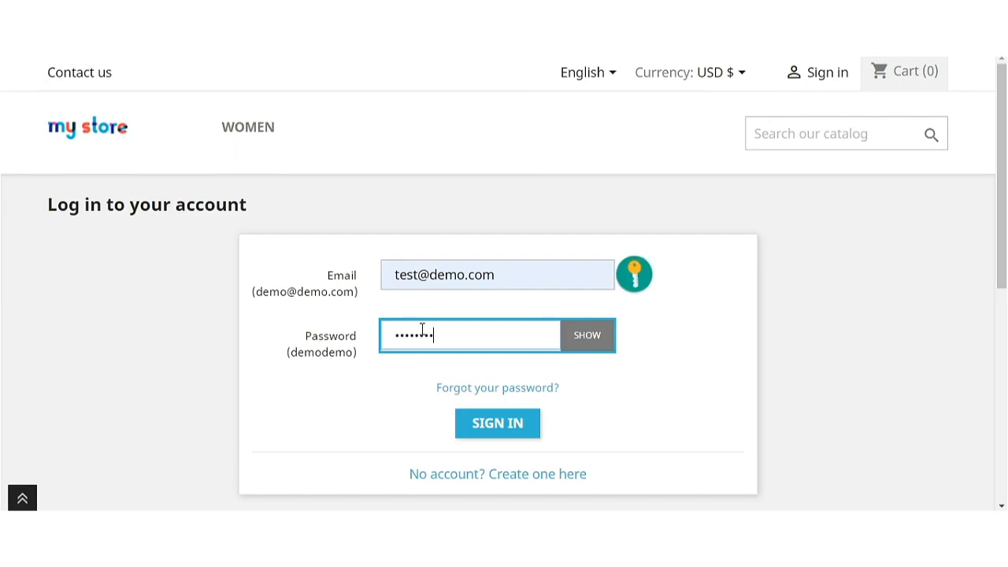
{"action": "left_click", "coordinate": [489, 423]}
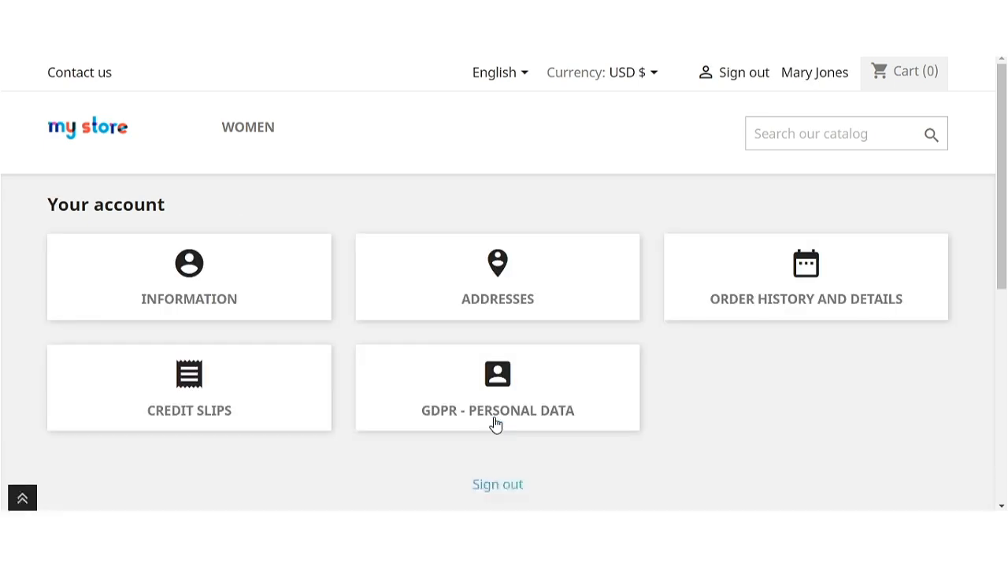
Search the catalog for 'dress' and scroll through the results.
{"action": "left_click", "coordinate": [857, 126]}
{"action": "type", "text": "dress"}
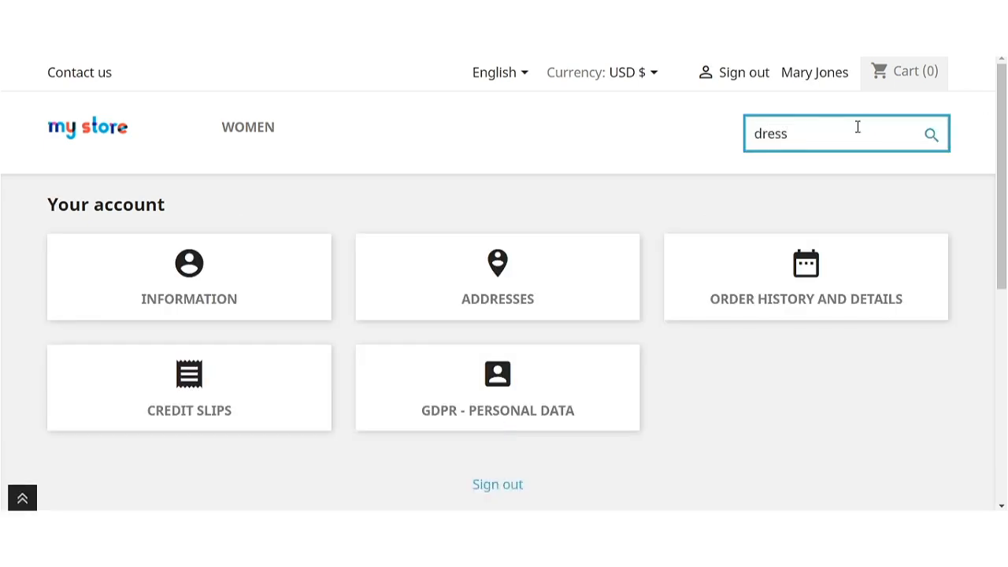
{"action": "key", "text": "BackSpace"}
{"action": "key", "text": "BackSpace"}
{"action": "key", "text": "BackSpace"}
{"action": "key", "text": "BackSpace"}
{"action": "key", "text": "BackSpace"}
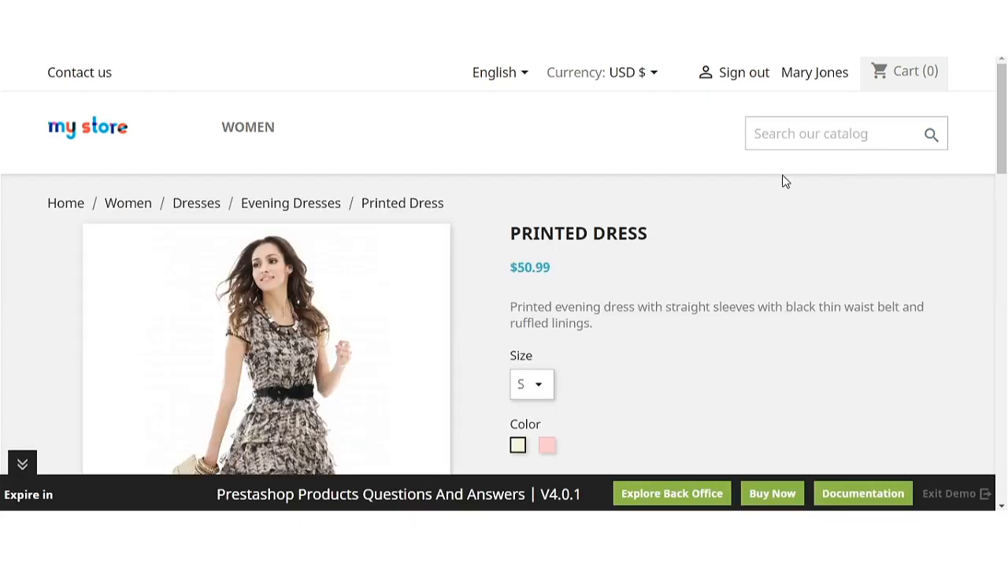
{"action": "scroll", "coordinate": [637, 252], "scroll_direction": "down", "scroll_amount": 15}
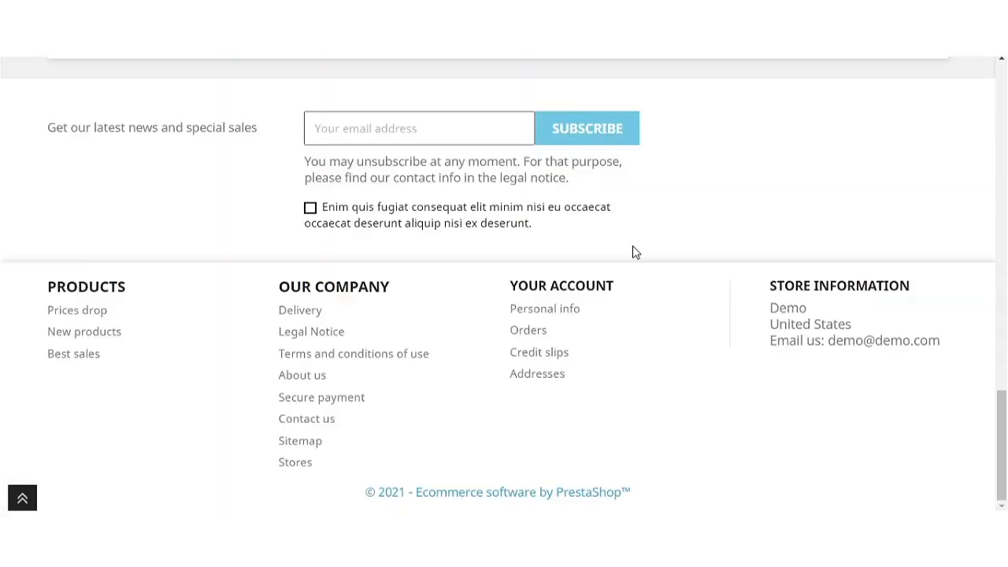
{"action": "scroll", "coordinate": [635, 252], "scroll_direction": "up", "scroll_amount": 4}
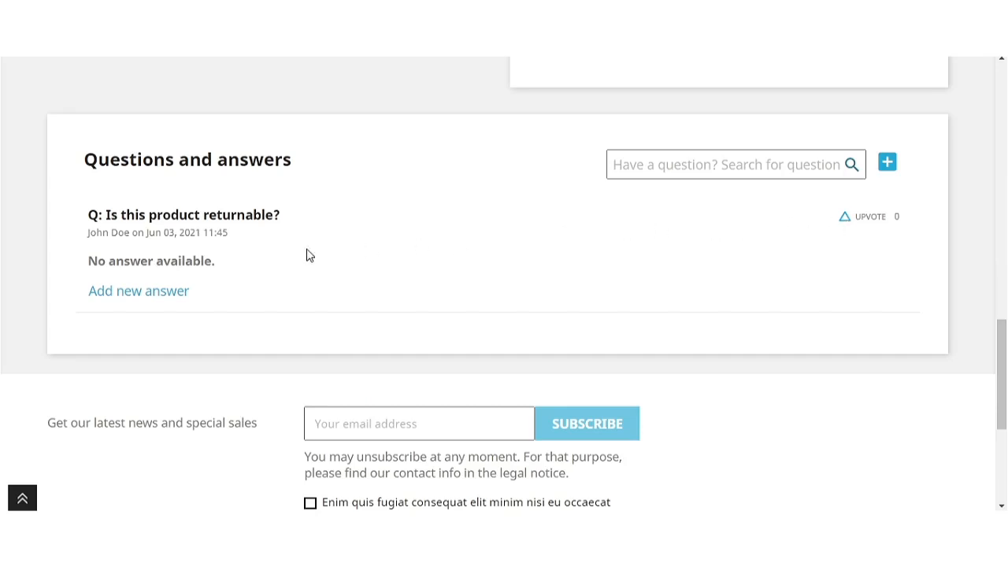
Answer 'Is this product returnable?' with 'Yes.', submit it, and continue shopping.
{"action": "left_click", "coordinate": [163, 293]}
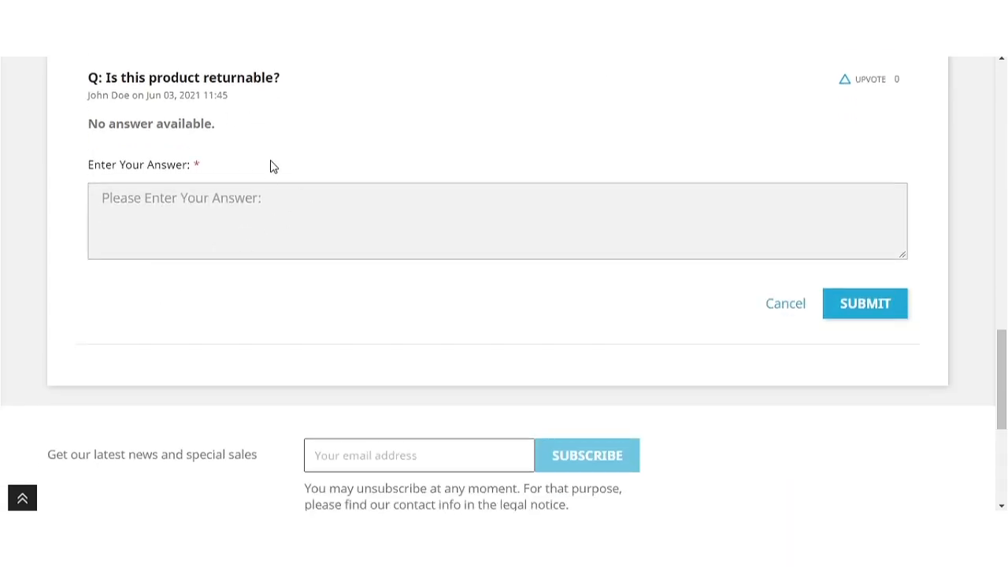
{"action": "left_click", "coordinate": [178, 208]}
{"action": "type", "text": "Yes."}
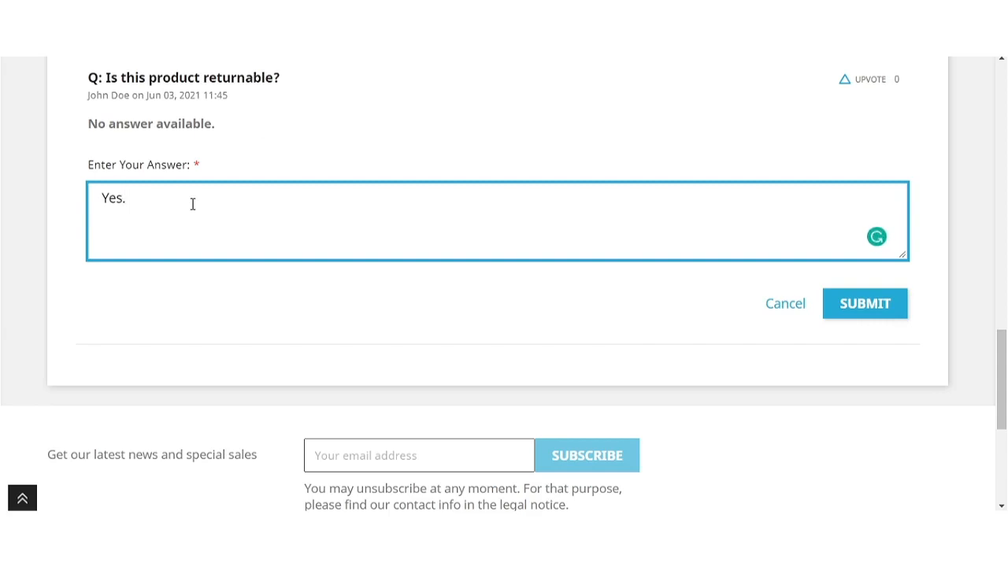
{"action": "left_click", "coordinate": [861, 312]}
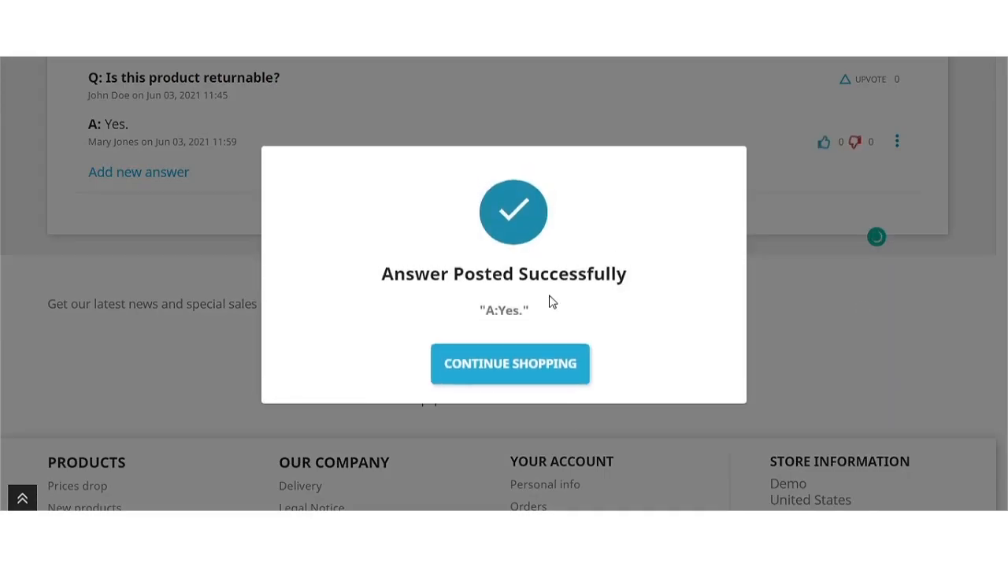
{"action": "left_click", "coordinate": [785, 203]}
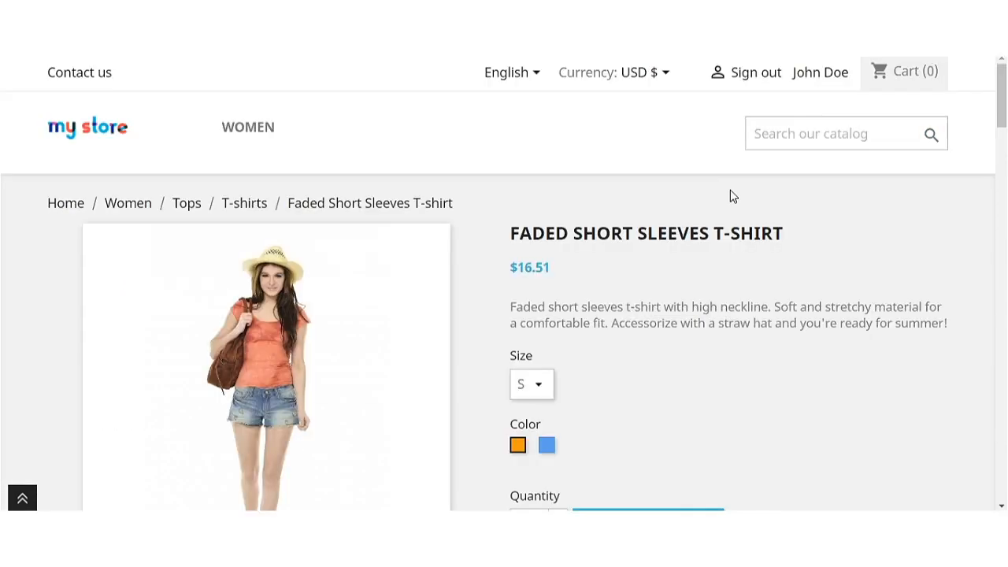
Point out the Admin-asked question, the answer's author, and the Product buyer badge.
{"action": "scroll", "coordinate": [641, 356], "scroll_direction": "down", "scroll_amount": 13}
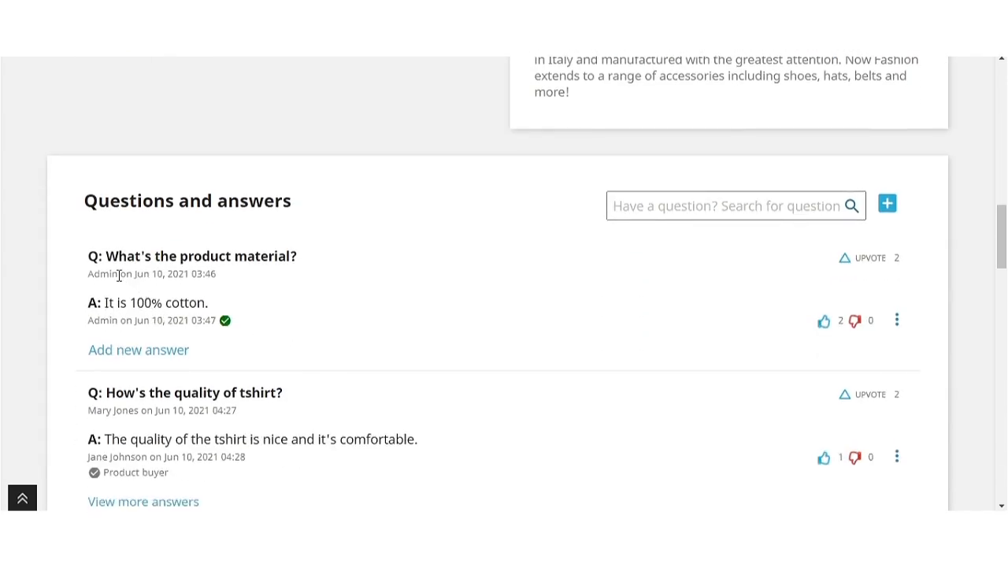
{"action": "left_click_drag", "start_coordinate": [118, 275], "coordinate": [88, 274]}
{"action": "scroll", "coordinate": [267, 339], "scroll_direction": "down", "scroll_amount": 2}
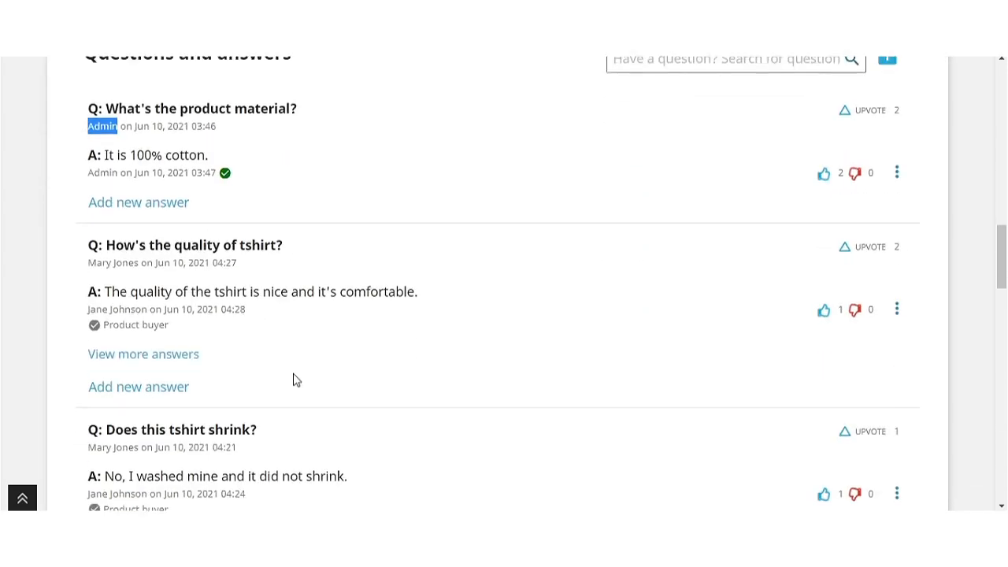
{"action": "left_click_drag", "start_coordinate": [147, 311], "coordinate": [88, 309]}
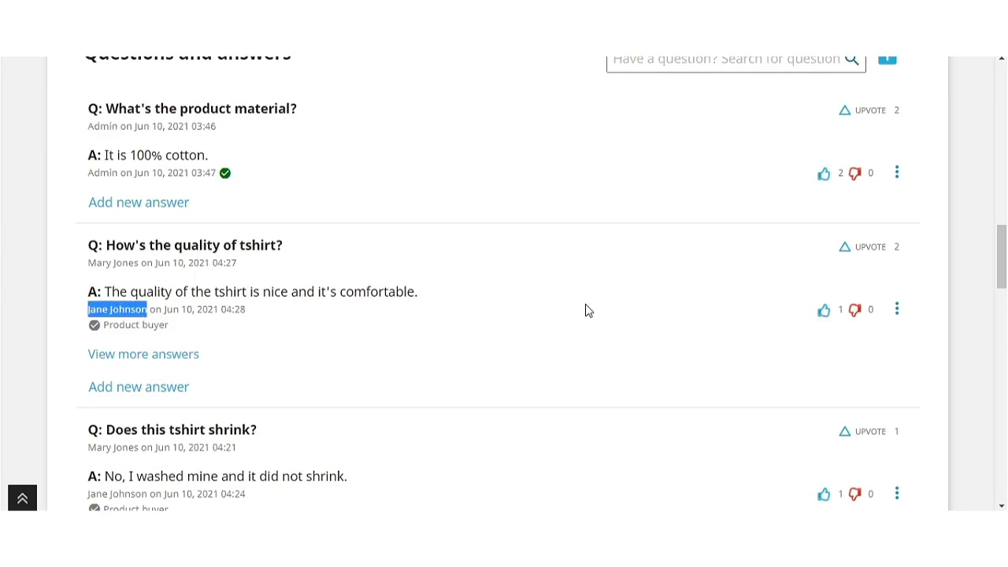
{"action": "scroll", "coordinate": [592, 315], "scroll_direction": "down", "scroll_amount": 2}
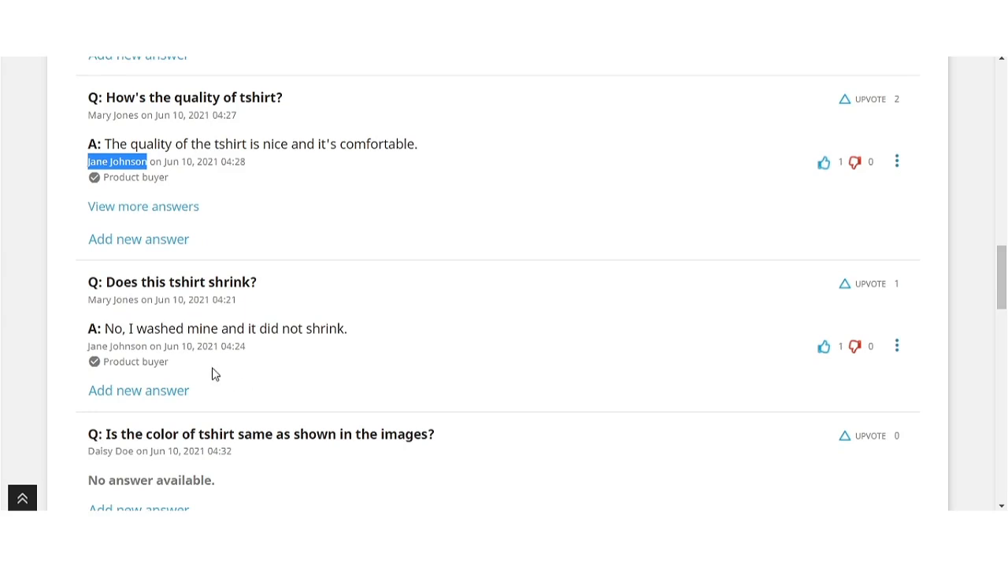
{"action": "left_click_drag", "start_coordinate": [180, 363], "coordinate": [102, 363]}
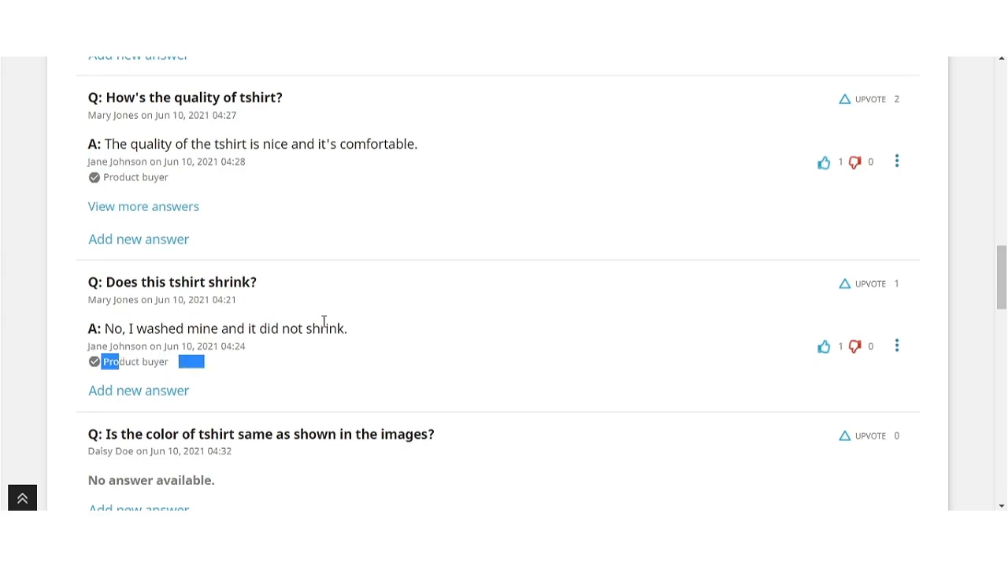
{"action": "scroll", "coordinate": [541, 304], "scroll_direction": "up", "scroll_amount": 5}
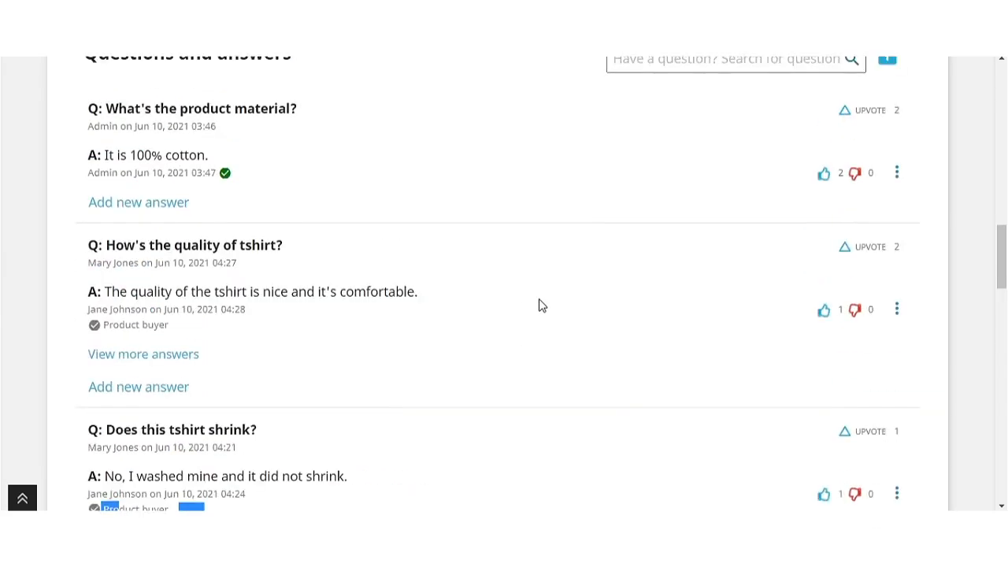
Expand 'View more answers' under the tshirt quality question and scroll through them.
{"action": "left_click", "coordinate": [672, 290]}
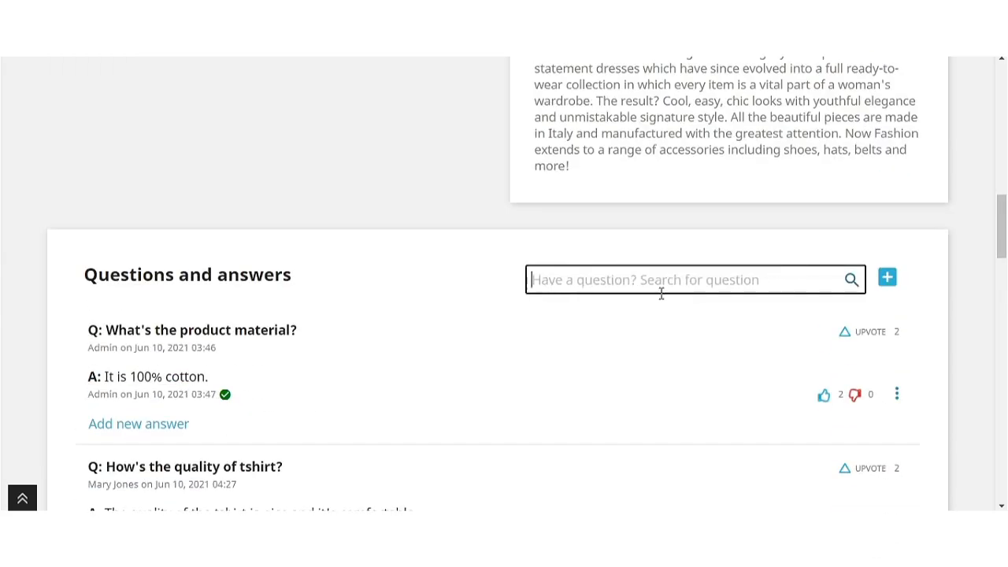
{"action": "scroll", "coordinate": [596, 342], "scroll_direction": "down", "scroll_amount": 6}
{"action": "scroll", "coordinate": [596, 342], "scroll_direction": "up", "scroll_amount": 2}
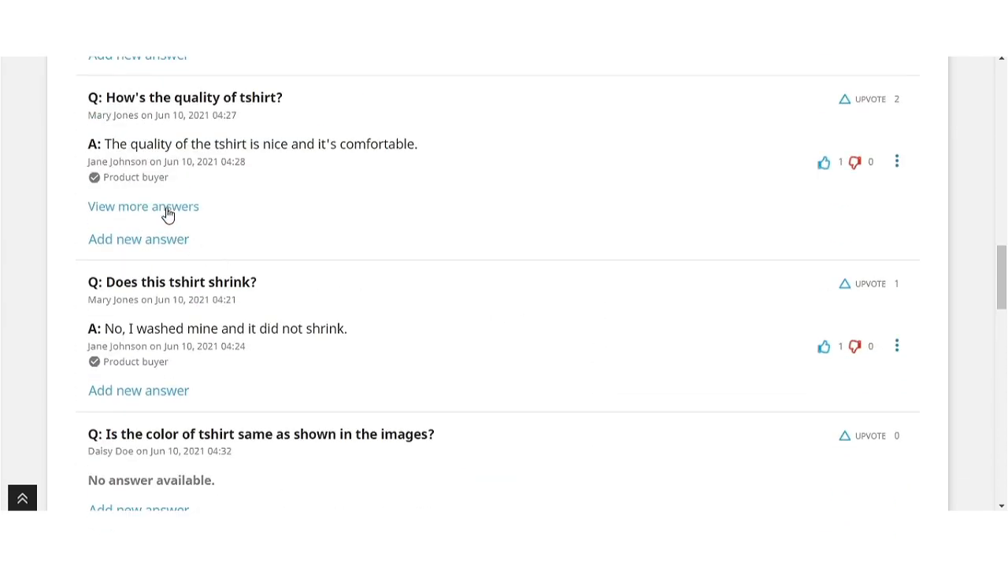
{"action": "left_click", "coordinate": [168, 208]}
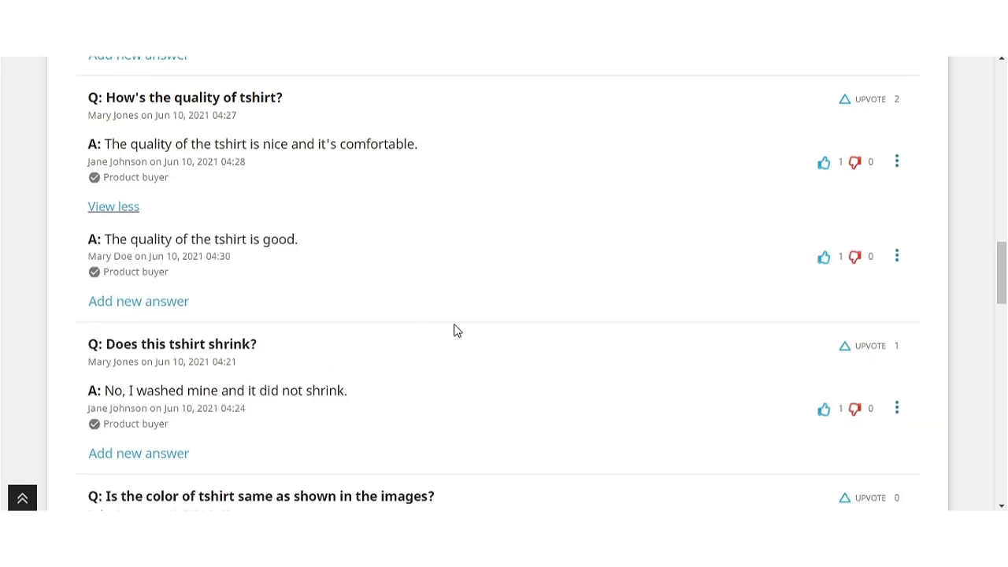
{"action": "scroll", "coordinate": [454, 331], "scroll_direction": "down", "scroll_amount": 15}
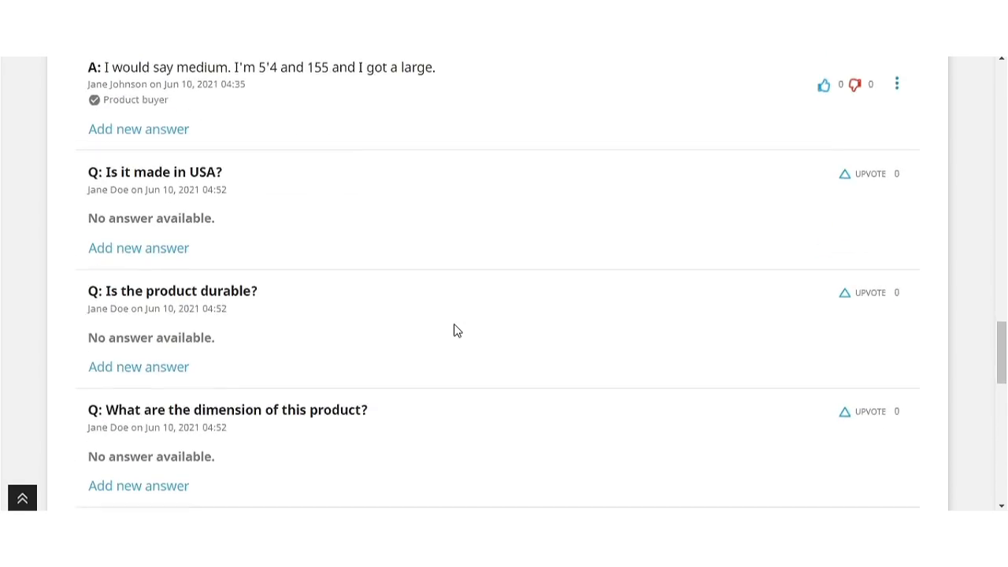
{"action": "scroll", "coordinate": [454, 330], "scroll_direction": "down", "scroll_amount": 1}
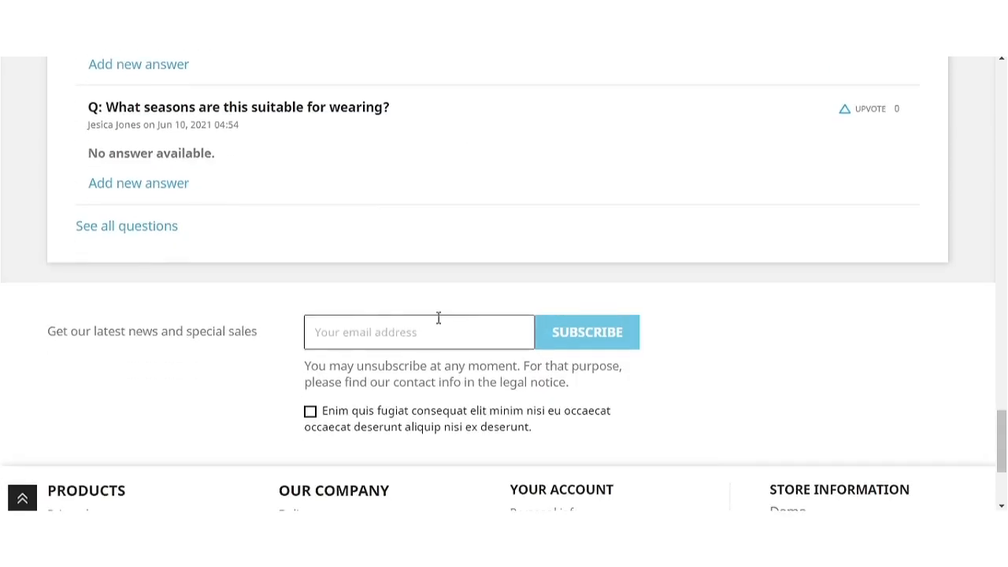
Open the t-shirt's full questions list and load the remaining questions.
{"action": "left_click", "coordinate": [139, 235]}
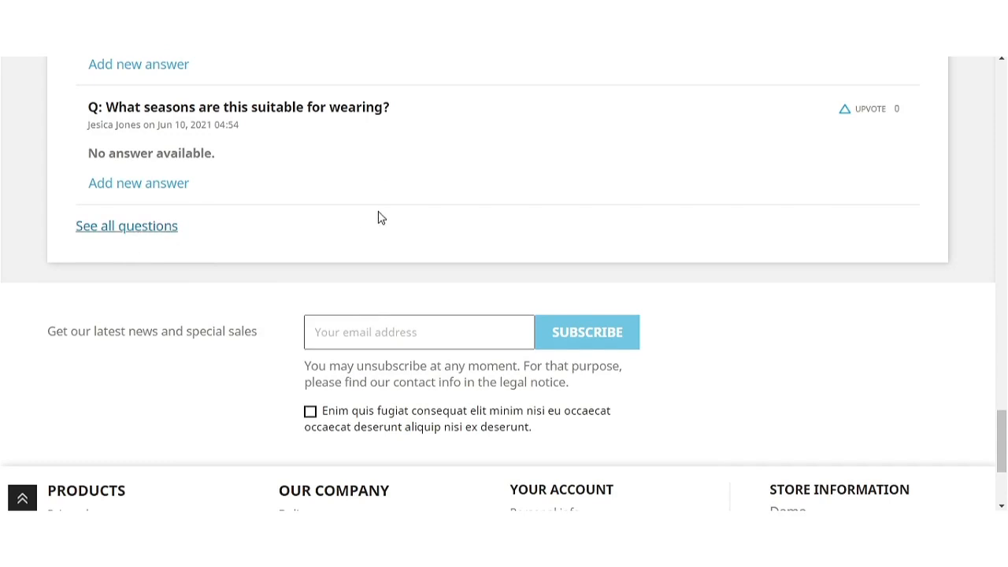
{"action": "scroll", "coordinate": [687, 313], "scroll_direction": "down", "scroll_amount": 4}
{"action": "scroll", "coordinate": [506, 188], "scroll_direction": "up", "scroll_amount": 3}
{"action": "scroll", "coordinate": [506, 189], "scroll_direction": "down", "scroll_amount": 10}
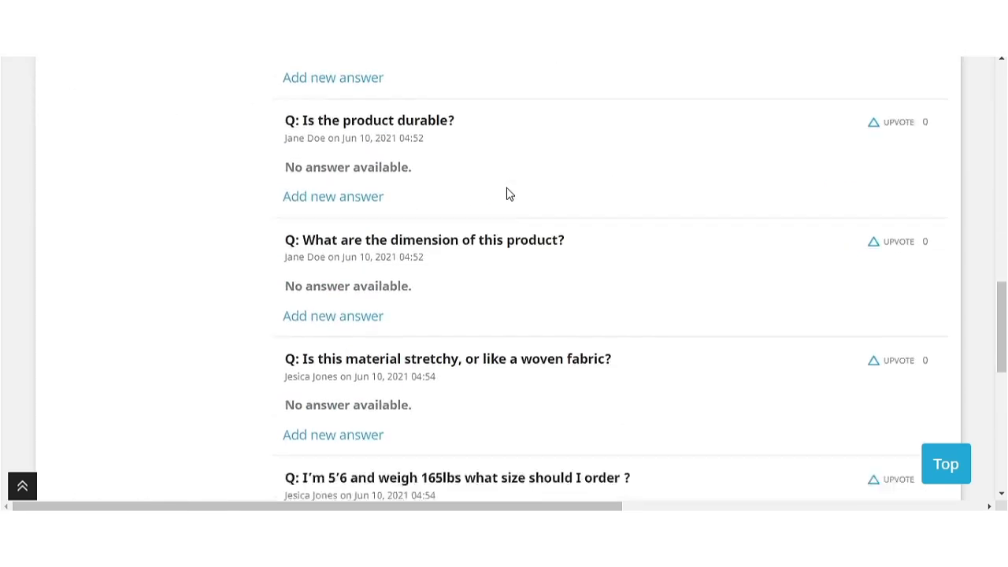
{"action": "scroll", "coordinate": [508, 194], "scroll_direction": "down", "scroll_amount": 5}
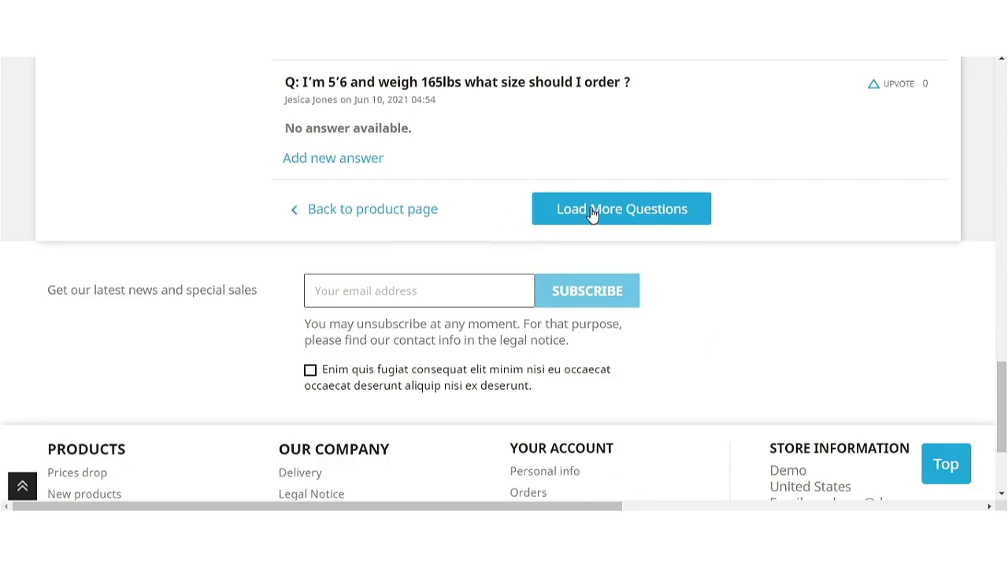
{"action": "left_click", "coordinate": [695, 212]}
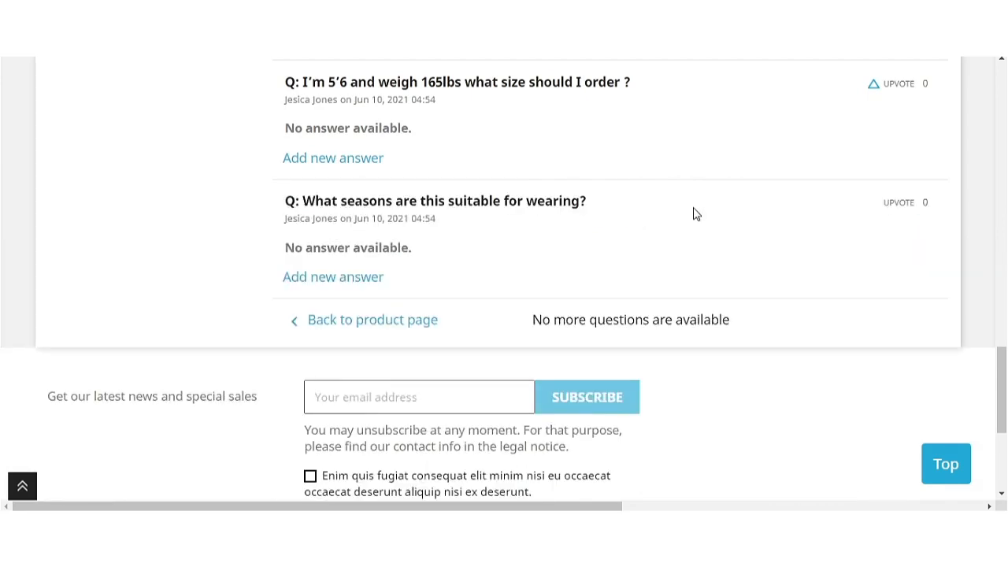
{"action": "scroll", "coordinate": [740, 260], "scroll_direction": "up", "scroll_amount": 15}
{"action": "scroll", "coordinate": [740, 261], "scroll_direction": "down", "scroll_amount": 20}
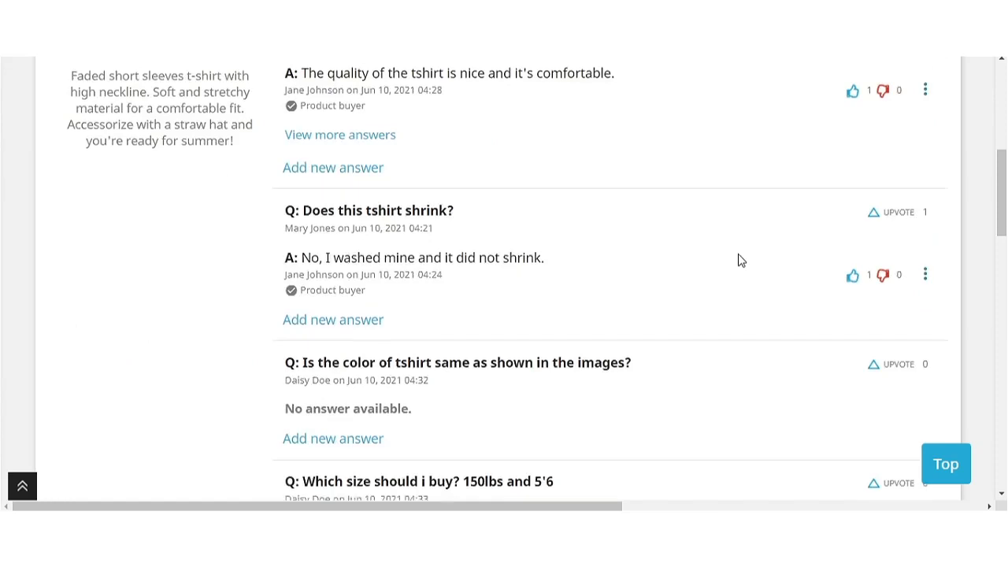
{"action": "scroll", "coordinate": [740, 260], "scroll_direction": "up", "scroll_amount": 20}
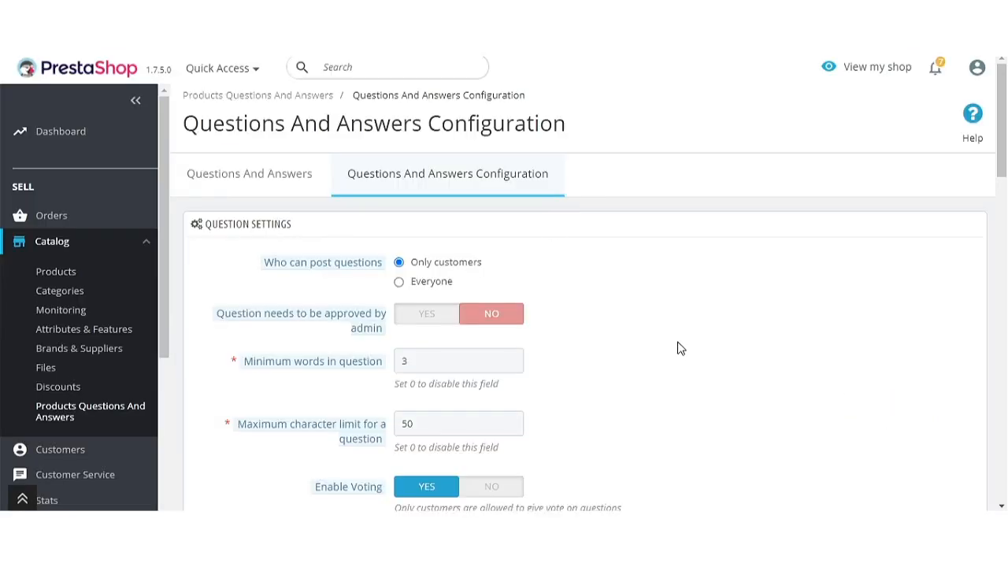
Change vote-based question sorting to Ascending Order and save the question settings.
{"action": "scroll", "coordinate": [679, 347], "scroll_direction": "down", "scroll_amount": 3}
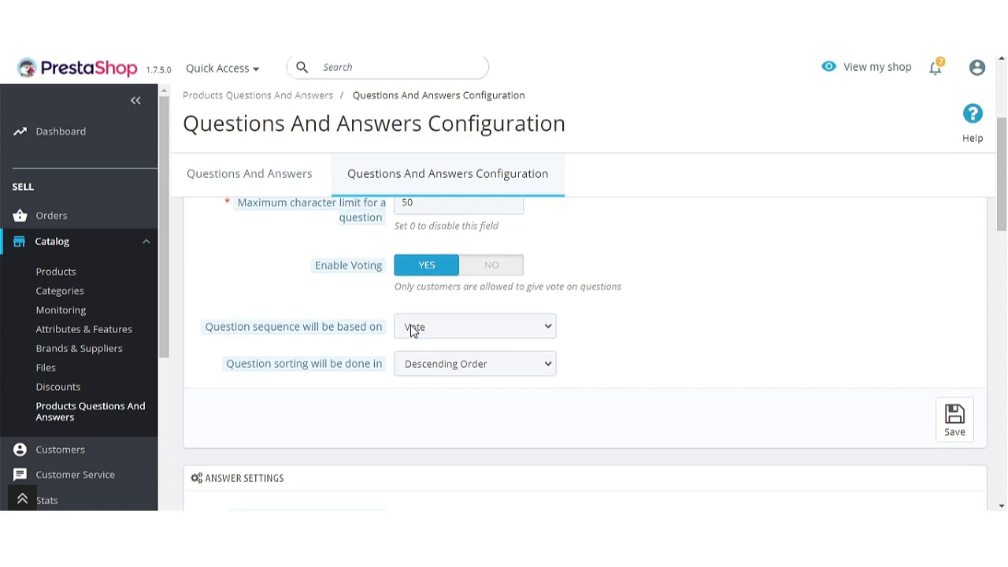
{"action": "left_click", "coordinate": [460, 367]}
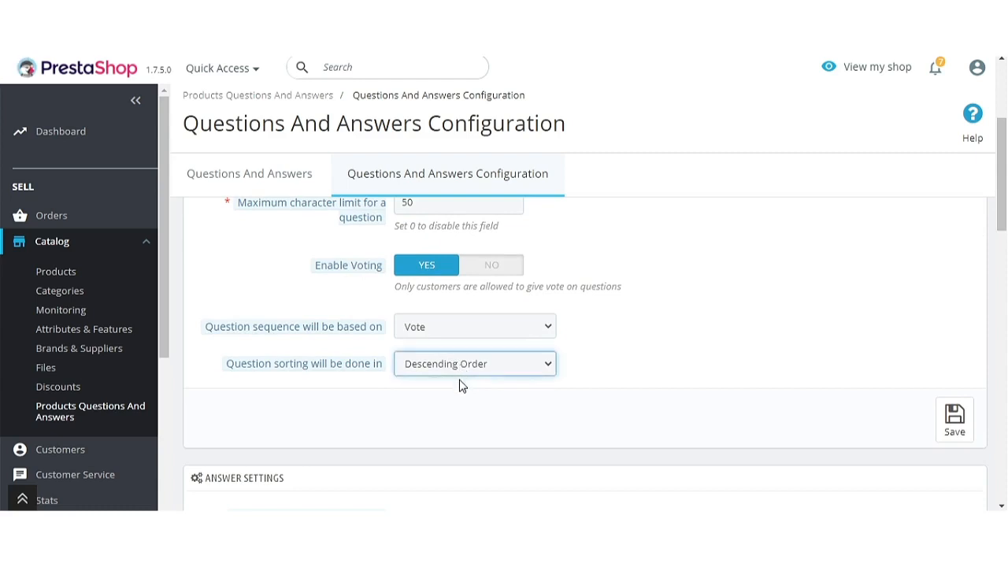
{"action": "left_click", "coordinate": [461, 386]}
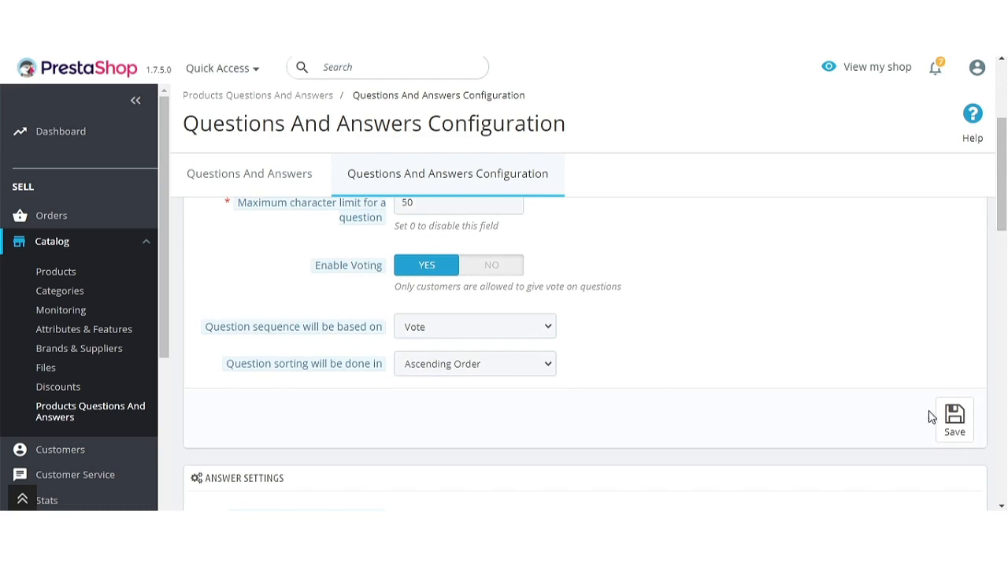
{"action": "left_click", "coordinate": [955, 422]}
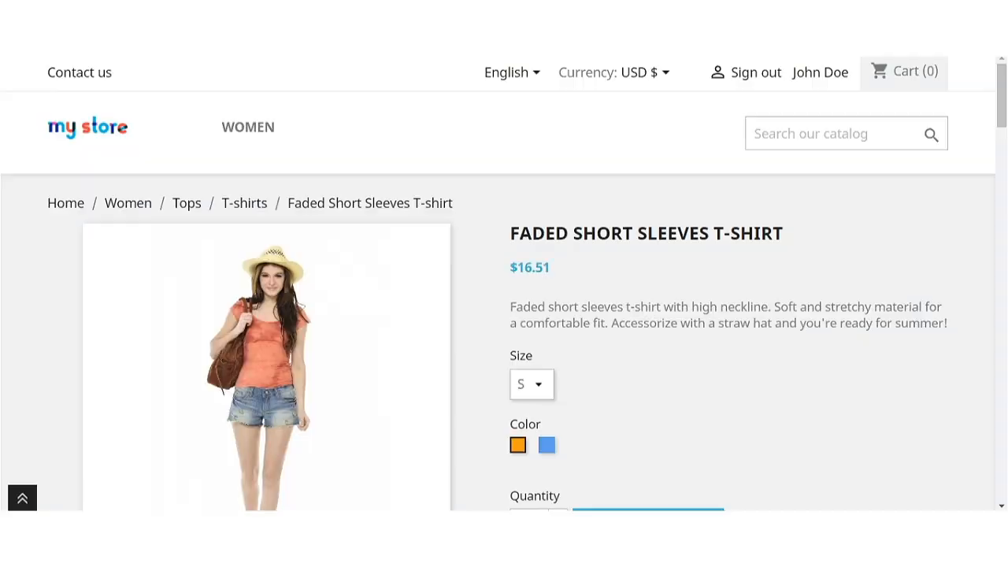
{"action": "mouse_move", "coordinate": [404, 194]}
{"action": "scroll", "coordinate": [642, 337], "scroll_direction": "down", "scroll_amount": 10}
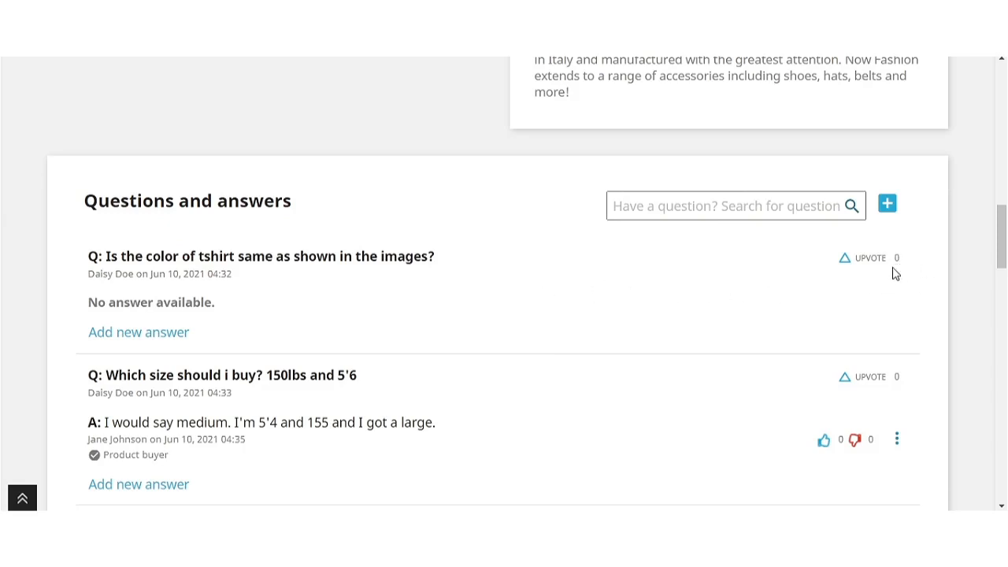
{"action": "scroll", "coordinate": [856, 288], "scroll_direction": "down", "scroll_amount": 2}
{"action": "scroll", "coordinate": [795, 299], "scroll_direction": "down", "scroll_amount": 10}
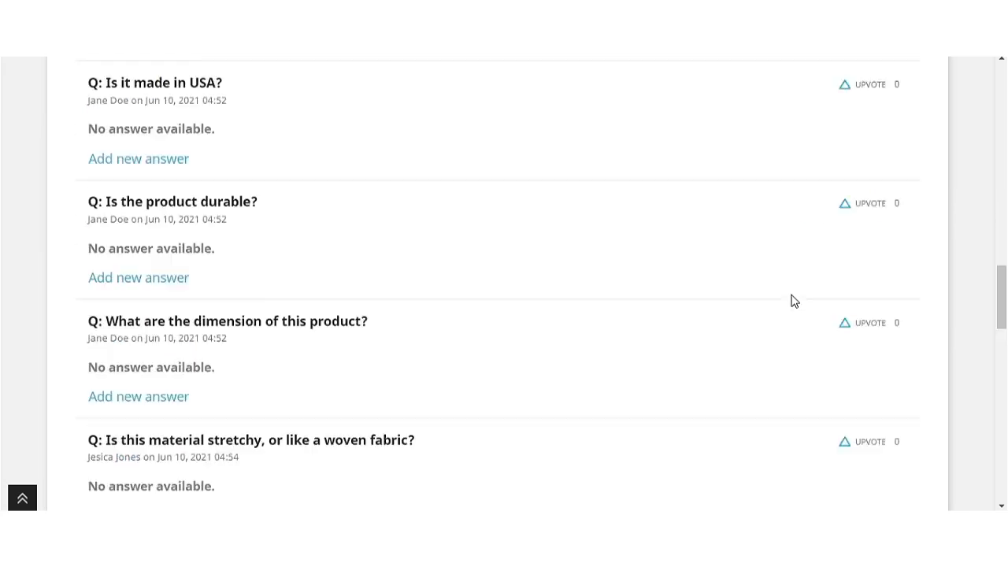
{"action": "scroll", "coordinate": [793, 301], "scroll_direction": "down", "scroll_amount": 3}
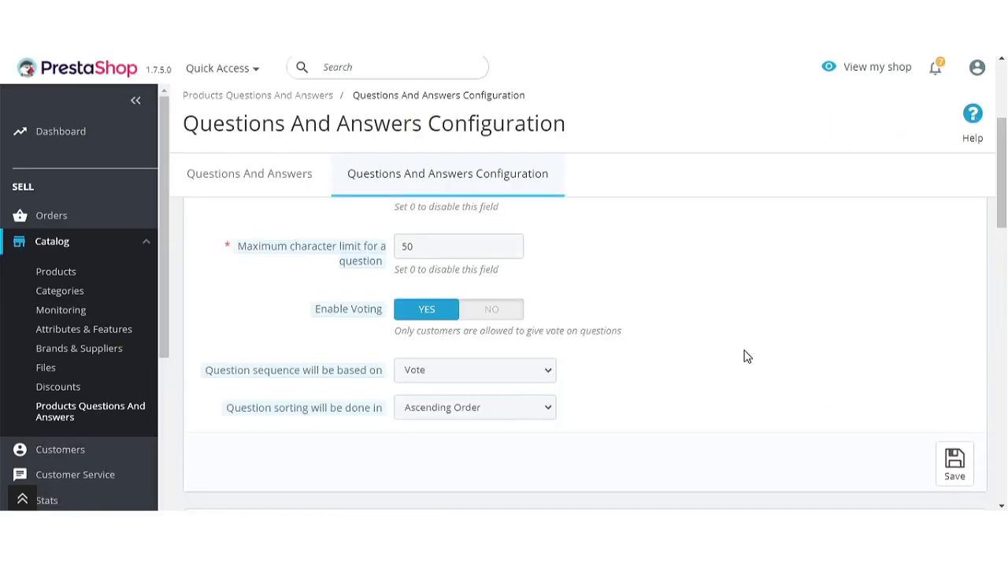
{"action": "scroll", "coordinate": [743, 354], "scroll_direction": "down", "scroll_amount": 1}
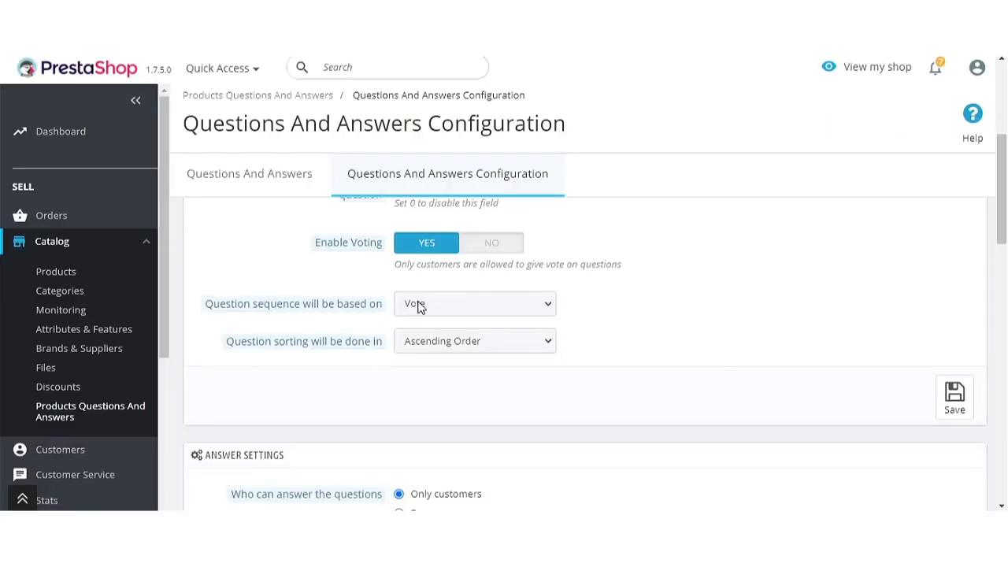
Set question sorting back to Descending Order and save the settings.
{"action": "left_click", "coordinate": [448, 341]}
{"action": "left_click", "coordinate": [454, 380]}
{"action": "left_click", "coordinate": [954, 398]}
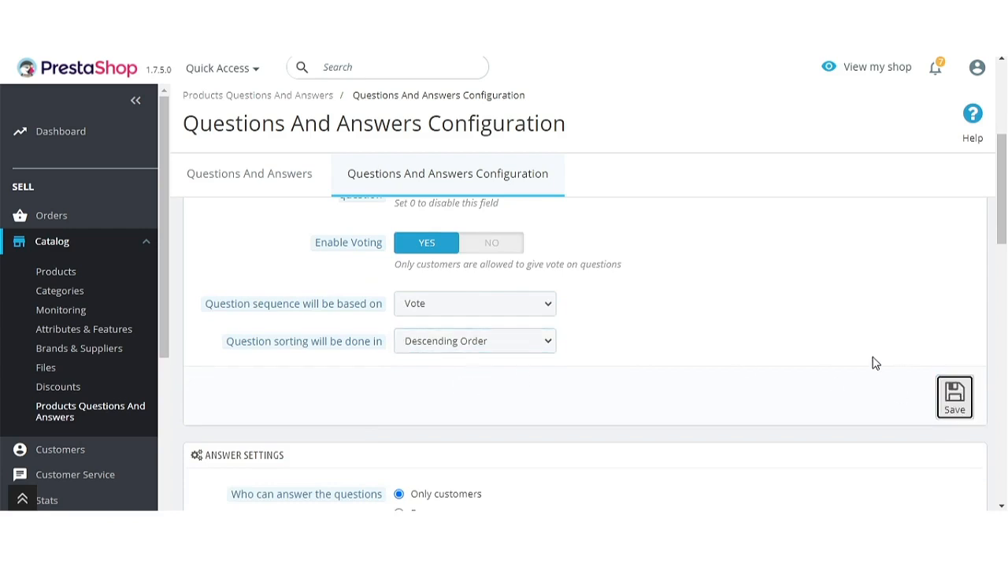
Reload and review the storefront questions, now ordered from 2 upvotes down.
{"action": "left_click", "coordinate": [541, 177]}
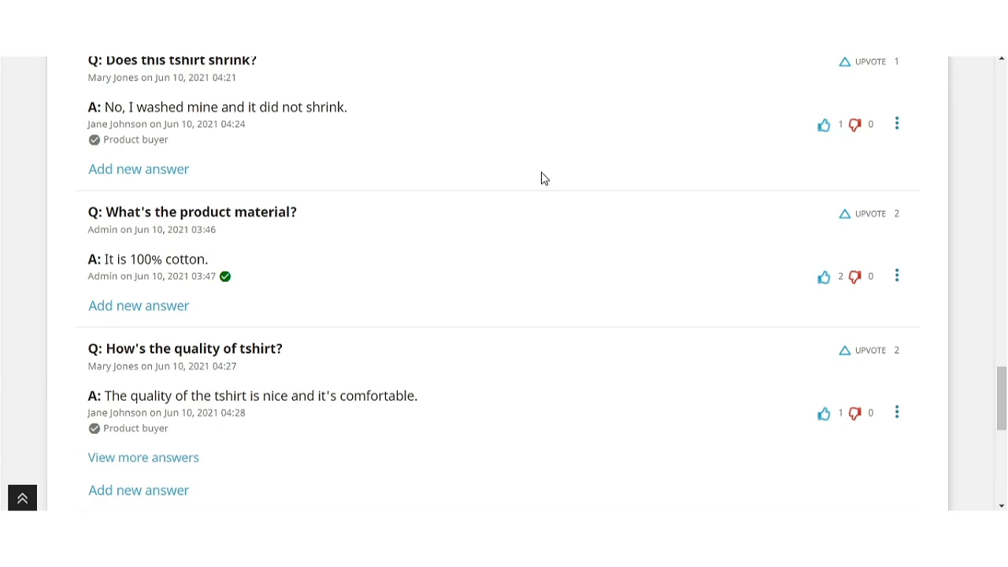
{"action": "scroll", "coordinate": [444, 232], "scroll_direction": "up", "scroll_amount": 15}
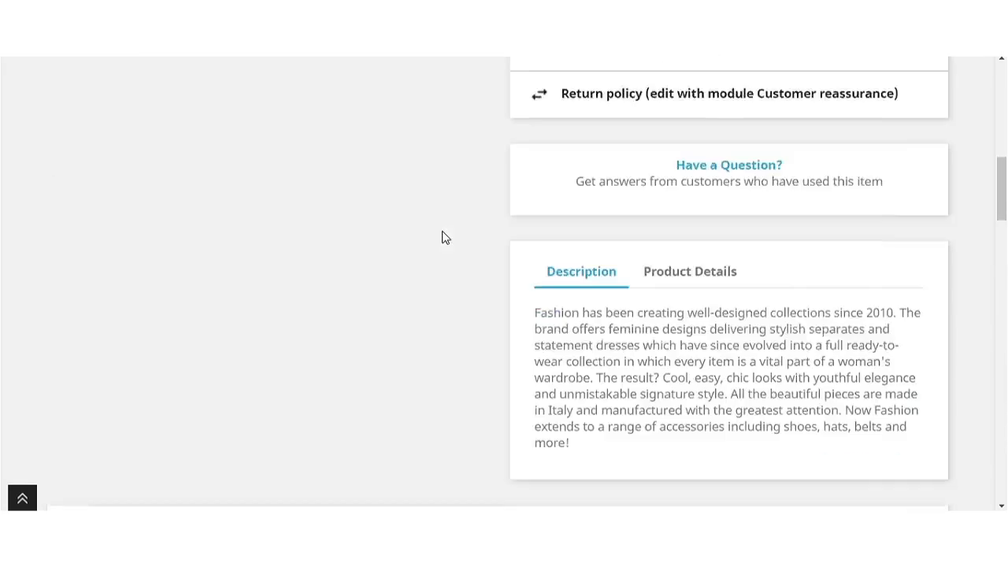
{"action": "scroll", "coordinate": [437, 238], "scroll_direction": "up", "scroll_amount": 3}
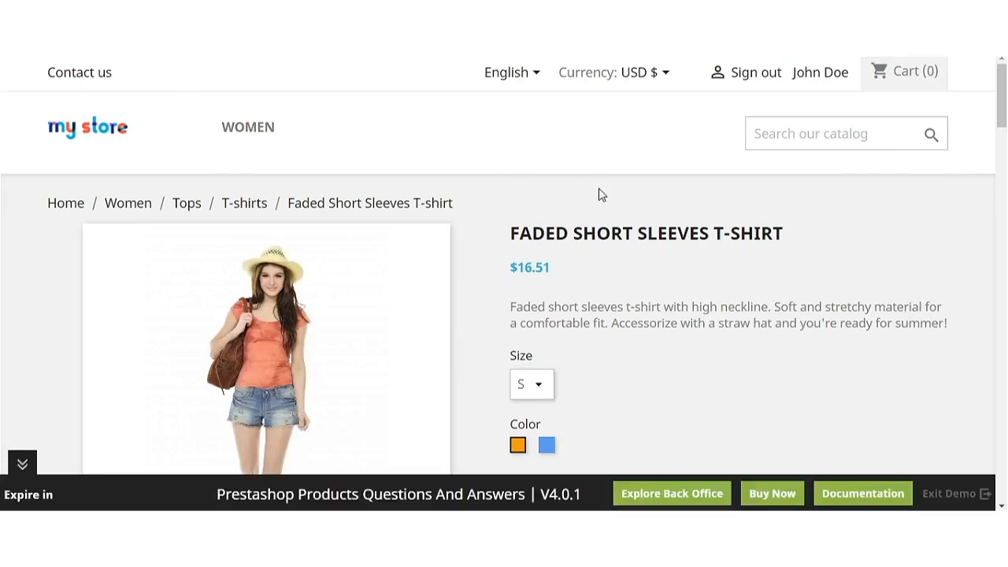
{"action": "scroll", "coordinate": [622, 256], "scroll_direction": "down", "scroll_amount": 15}
{"action": "scroll", "coordinate": [622, 256], "scroll_direction": "down", "scroll_amount": 2}
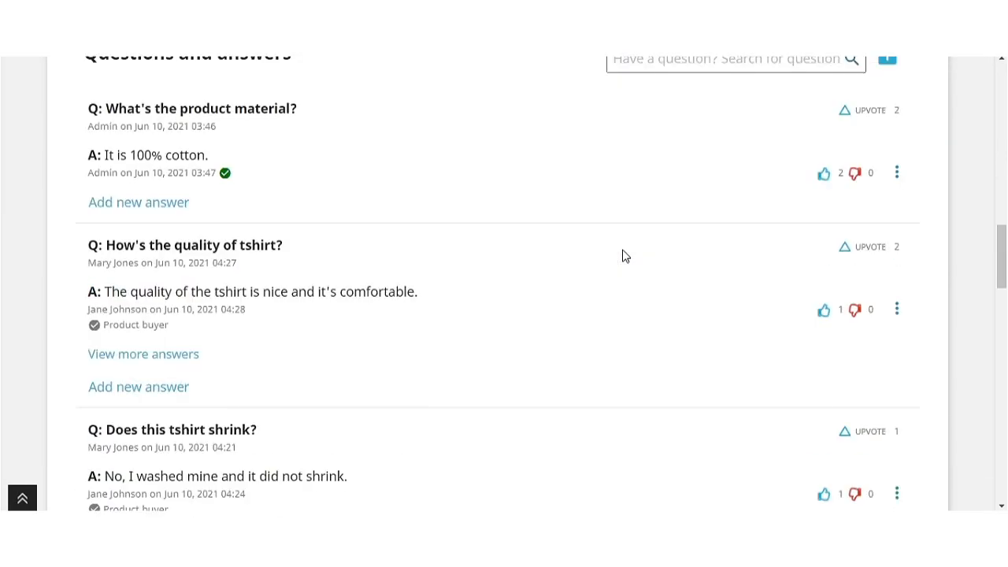
{"action": "scroll", "coordinate": [622, 255], "scroll_direction": "up", "scroll_amount": 1}
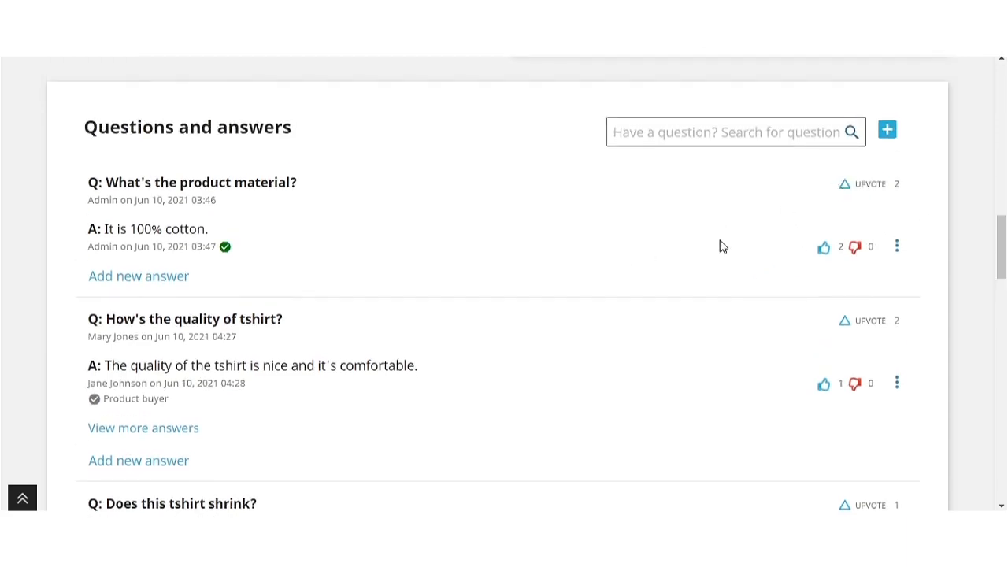
{"action": "scroll", "coordinate": [720, 247], "scroll_direction": "down", "scroll_amount": 2}
{"action": "left_click_drag", "start_coordinate": [943, 175], "coordinate": [630, 303]}
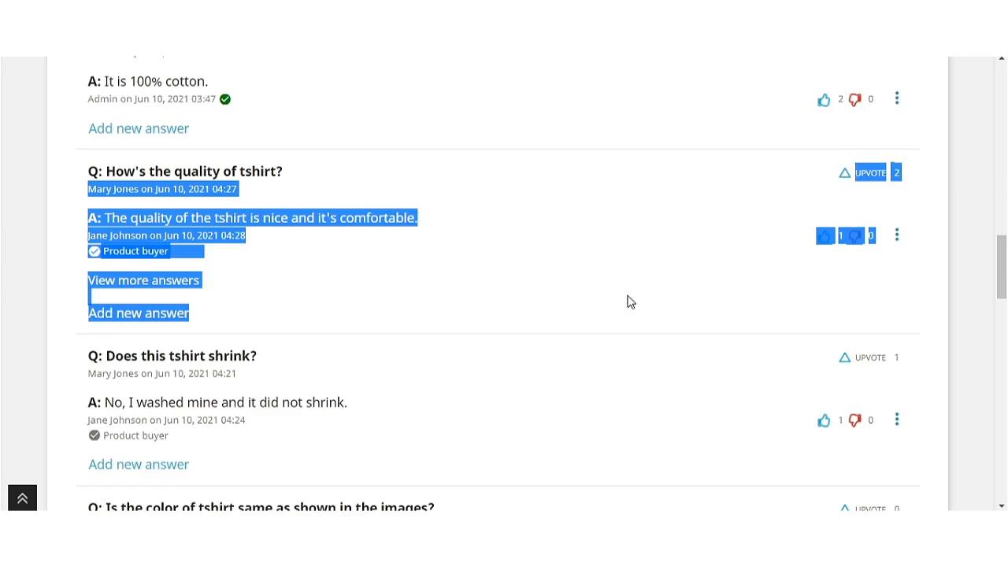
{"action": "scroll", "coordinate": [888, 249], "scroll_direction": "down", "scroll_amount": 2}
{"action": "left_click", "coordinate": [867, 209]}
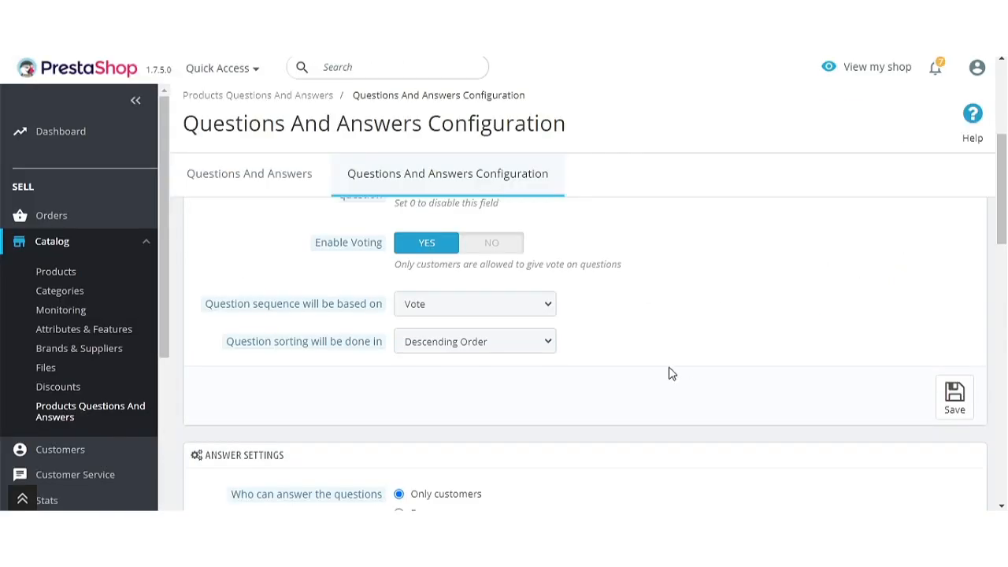
Base the question sequence on Date with Ascending Order sorting and save.
{"action": "left_click", "coordinate": [521, 313]}
{"action": "left_click", "coordinate": [520, 342]}
{"action": "left_click", "coordinate": [469, 347]}
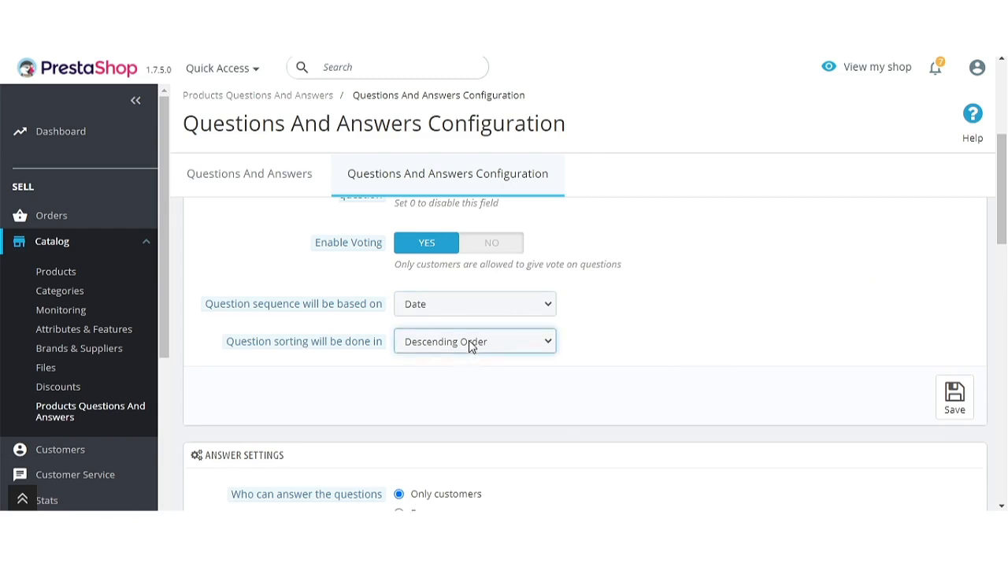
{"action": "left_click", "coordinate": [472, 366]}
{"action": "left_click", "coordinate": [953, 396]}
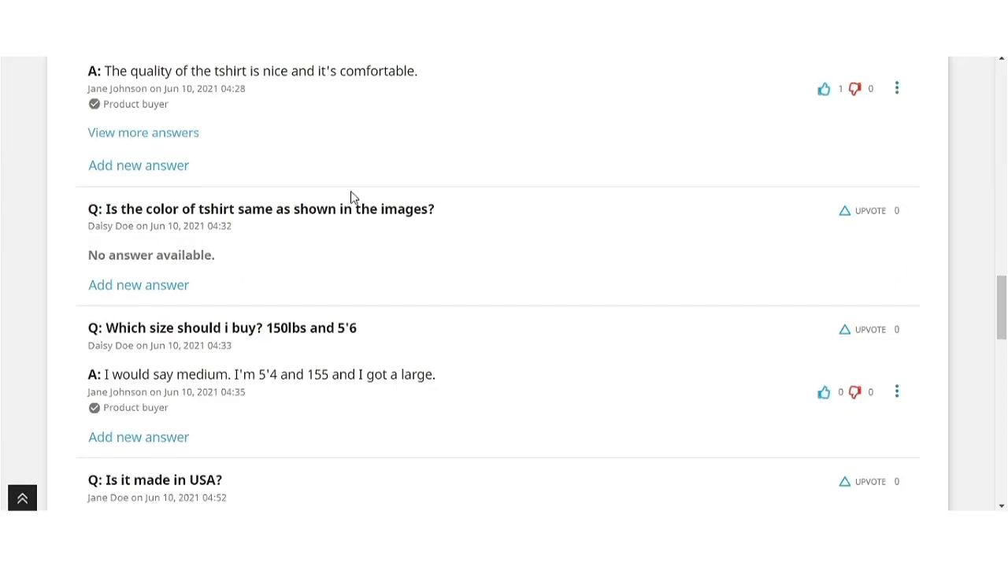
Check the storefront question dates, now listed oldest first from 03:46.
{"action": "scroll", "coordinate": [489, 294], "scroll_direction": "up", "scroll_amount": 7}
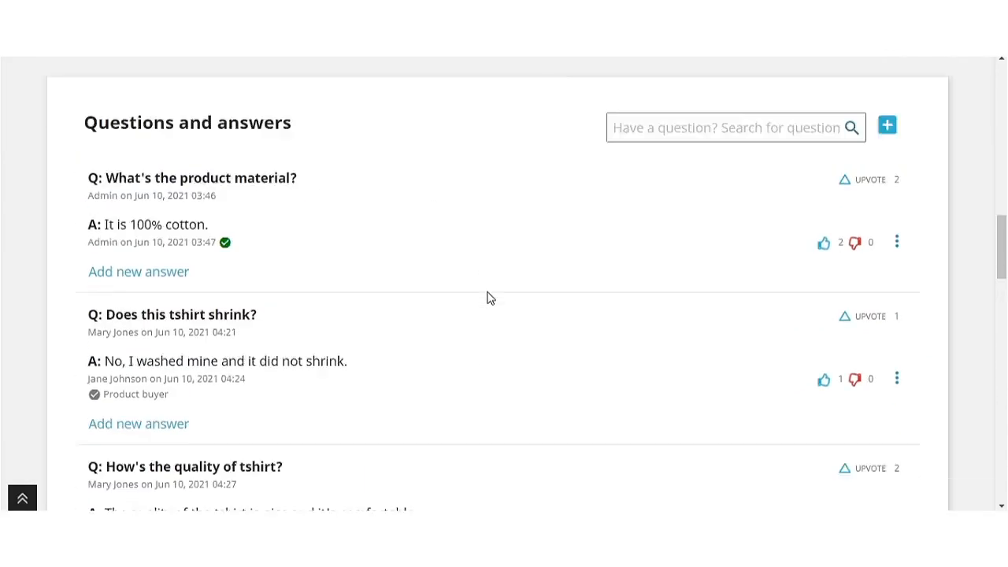
{"action": "scroll", "coordinate": [487, 297], "scroll_direction": "down", "scroll_amount": 1}
{"action": "left_click_drag", "start_coordinate": [221, 196], "coordinate": [145, 194]}
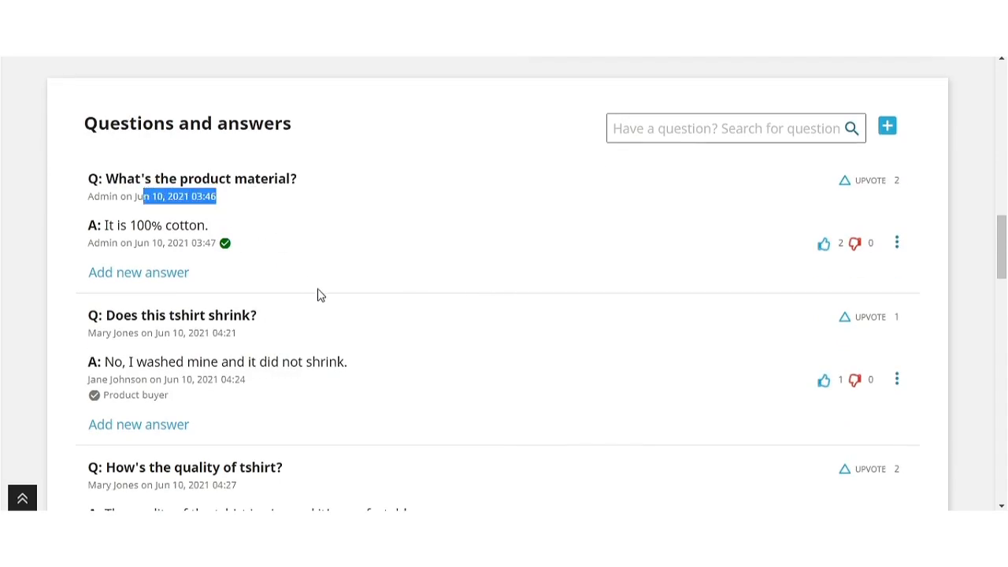
{"action": "scroll", "coordinate": [319, 294], "scroll_direction": "down", "scroll_amount": 2}
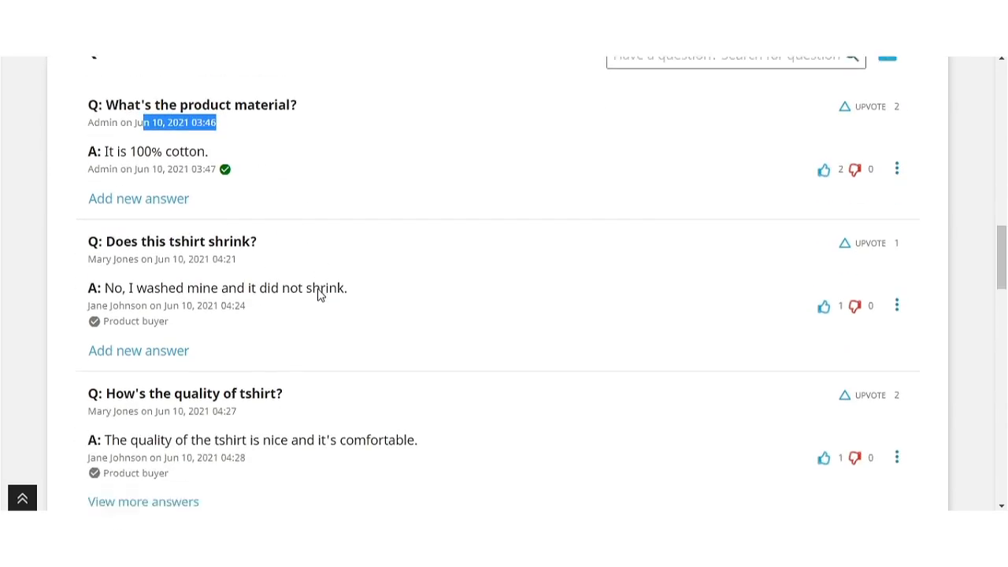
{"action": "left_click_drag", "start_coordinate": [236, 186], "coordinate": [157, 185]}
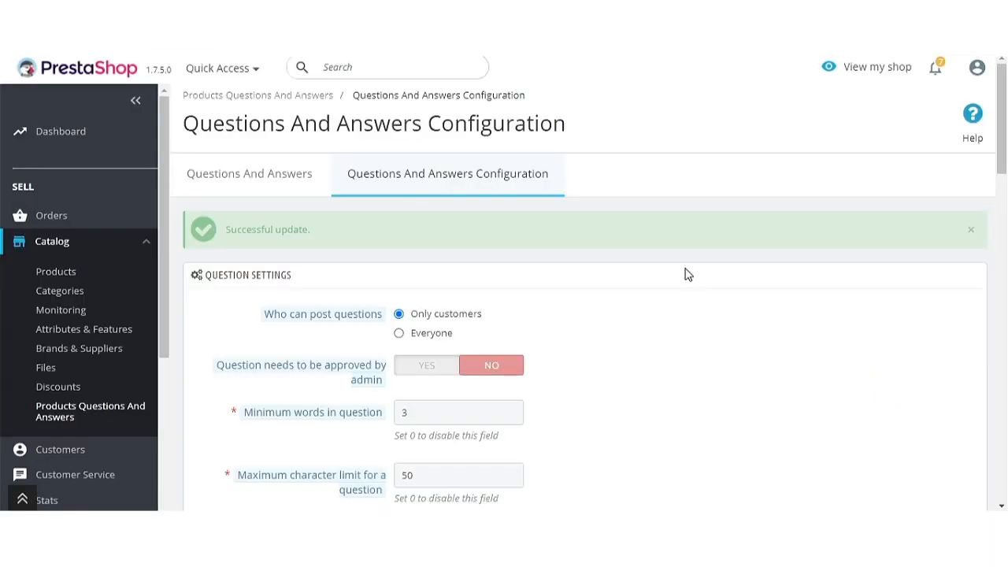
{"action": "scroll", "coordinate": [687, 277], "scroll_direction": "down", "scroll_amount": 4}
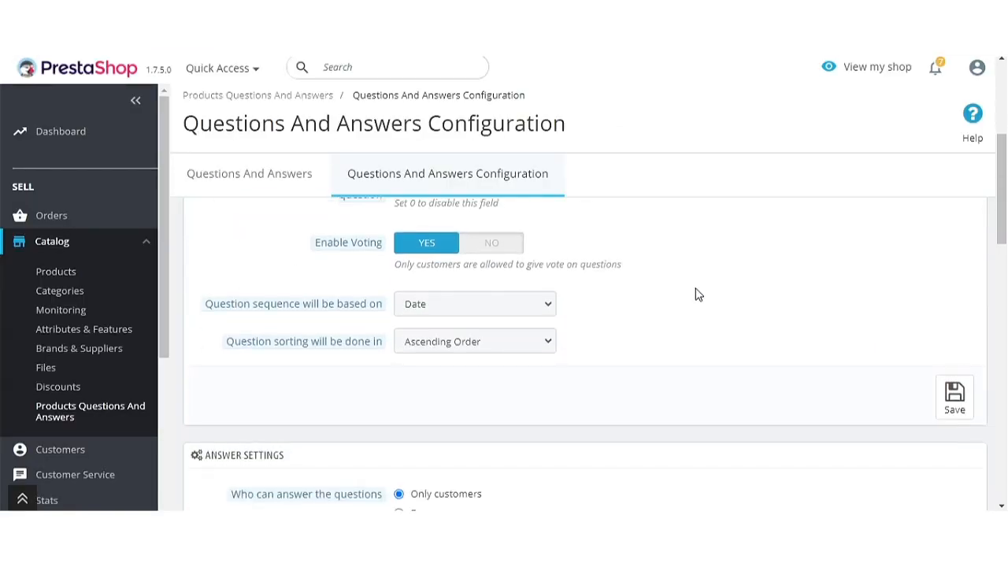
Switch question sorting to Descending Order and save the settings.
{"action": "left_click", "coordinate": [502, 341]}
{"action": "left_click", "coordinate": [494, 375]}
{"action": "left_click", "coordinate": [953, 395]}
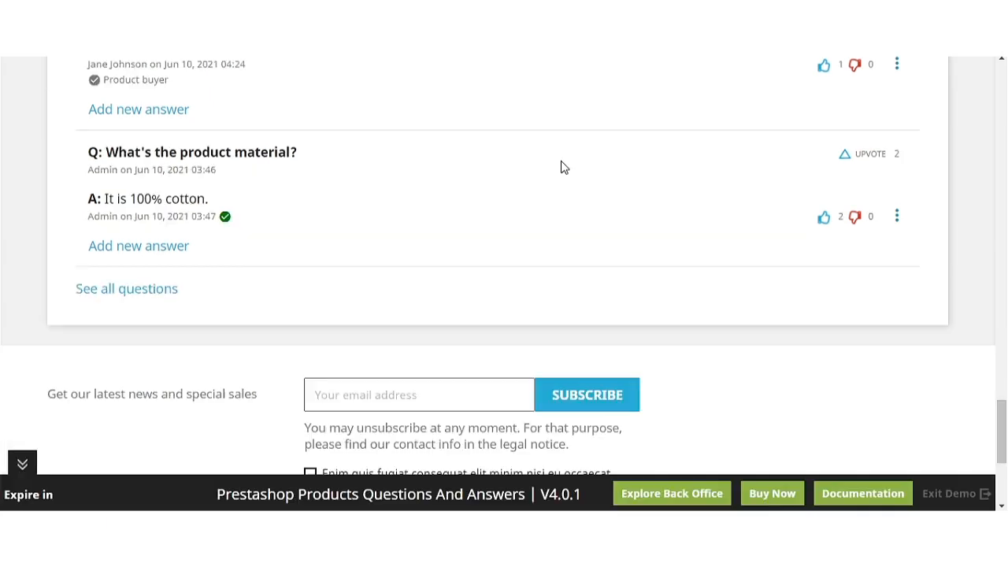
Review the storefront question dates, now newest first from 04:54 down to 03:46.
{"action": "scroll", "coordinate": [562, 166], "scroll_direction": "up", "scroll_amount": 10}
{"action": "scroll", "coordinate": [562, 165], "scroll_direction": "up", "scroll_amount": 8}
{"action": "scroll", "coordinate": [563, 157], "scroll_direction": "down", "scroll_amount": 4}
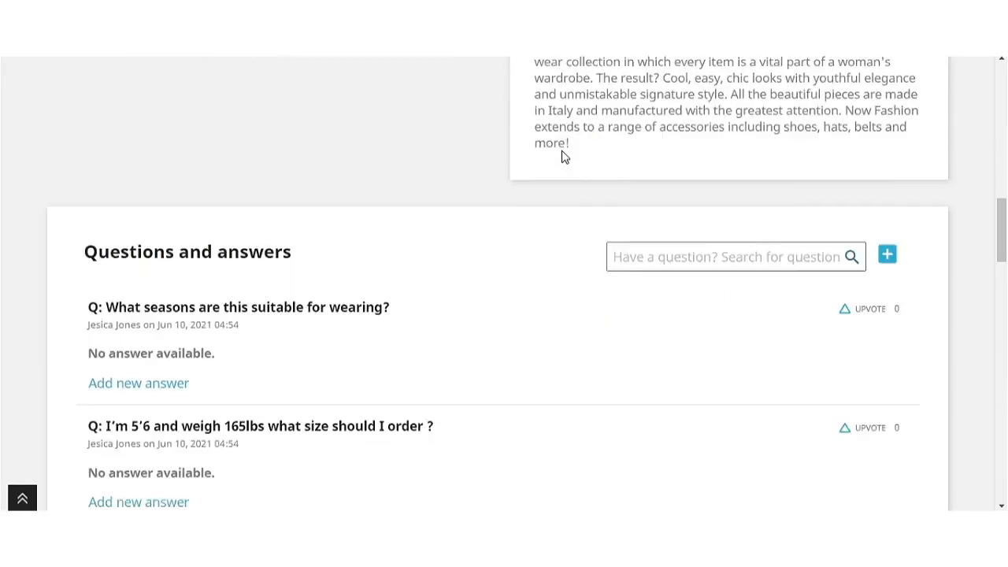
{"action": "scroll", "coordinate": [551, 162], "scroll_direction": "up", "scroll_amount": 1}
{"action": "left_click_drag", "start_coordinate": [240, 179], "coordinate": [166, 175]}
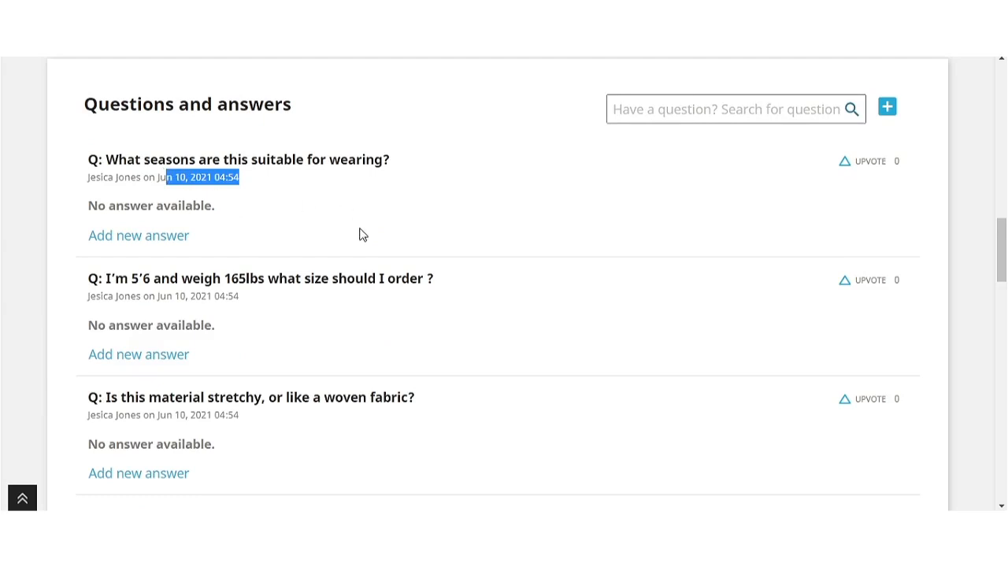
{"action": "scroll", "coordinate": [330, 366], "scroll_direction": "down", "scroll_amount": 2}
{"action": "scroll", "coordinate": [330, 366], "scroll_direction": "down", "scroll_amount": 2}
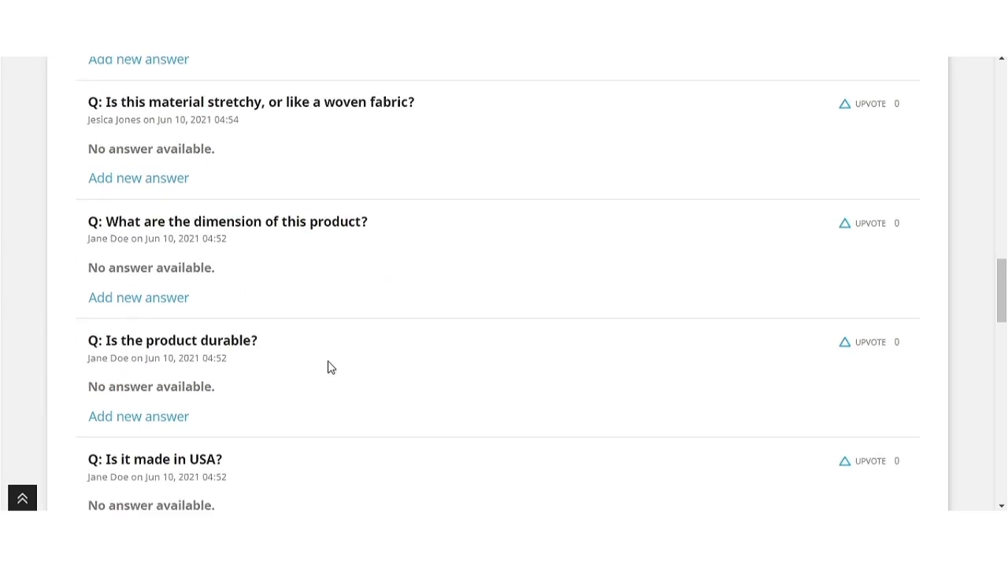
{"action": "scroll", "coordinate": [331, 366], "scroll_direction": "down", "scroll_amount": 1}
{"action": "left_click_drag", "start_coordinate": [227, 284], "coordinate": [179, 284]}
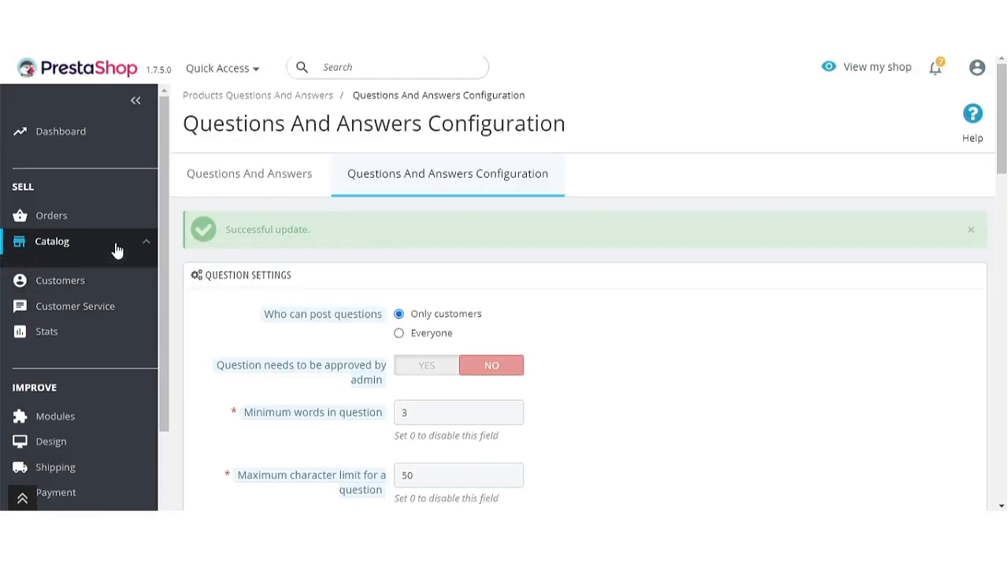
Show and dismiss the Printed Dress row's Delete option, then open the Add Questions form.
{"action": "mouse_move", "coordinate": [115, 244]}
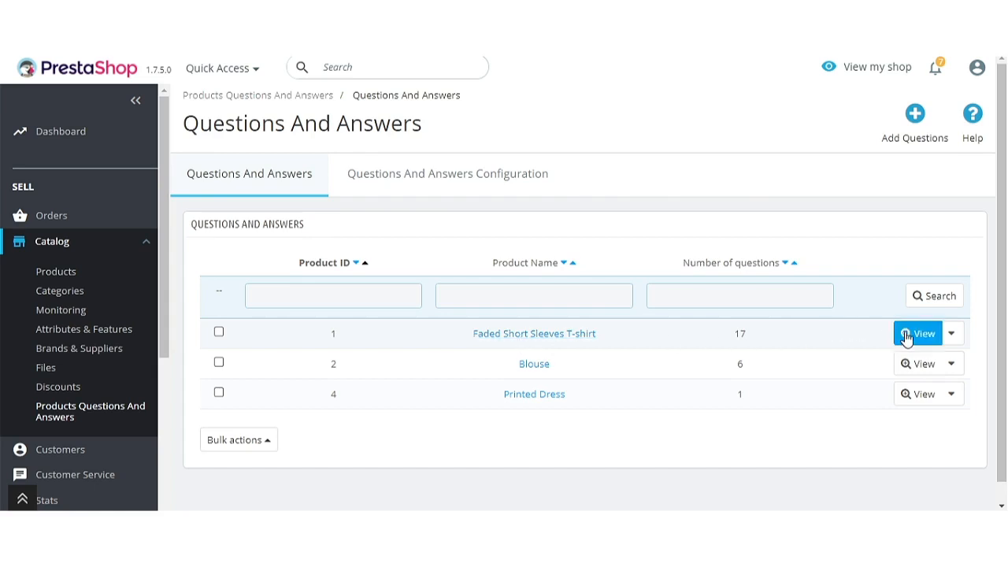
{"action": "left_click", "coordinate": [954, 400]}
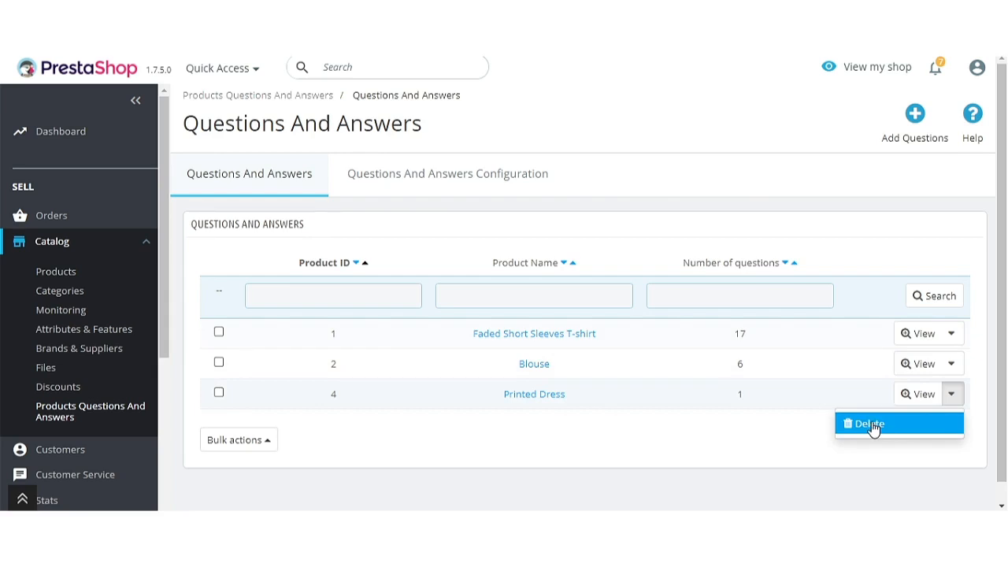
{"action": "left_click", "coordinate": [743, 449]}
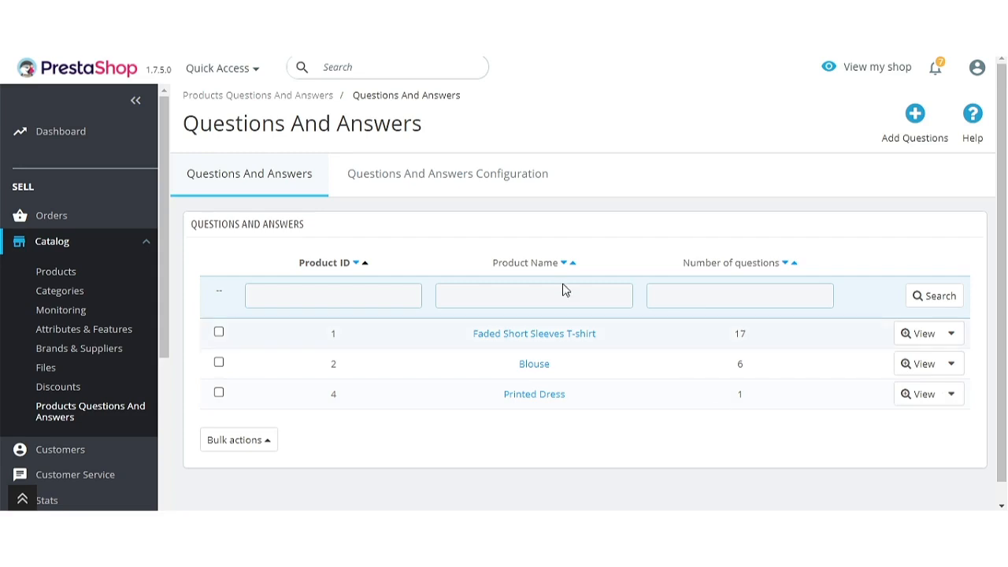
{"action": "left_click", "coordinate": [919, 142]}
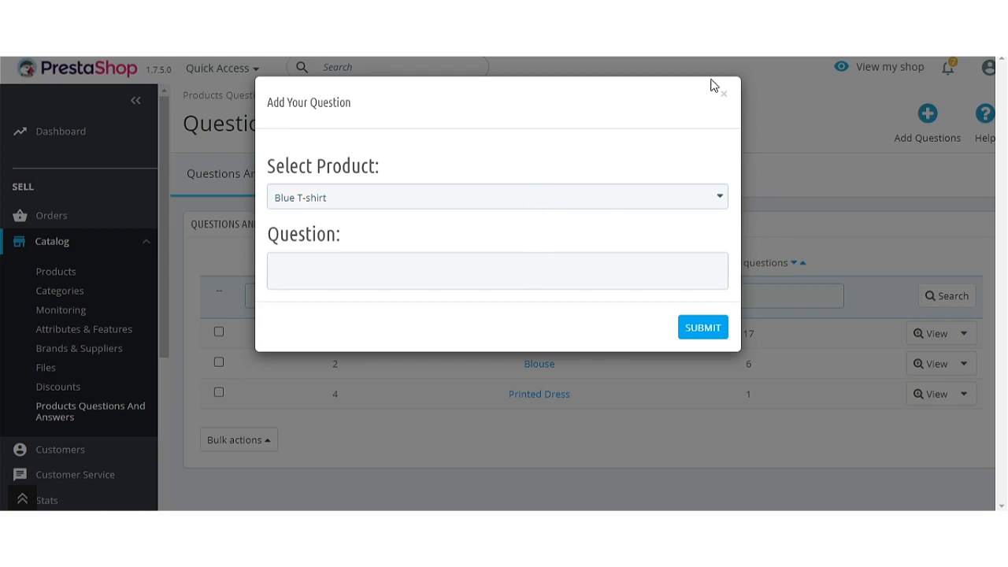
Select Men White T-shirt, enter 'Is this stretchable?' as the question, and submit it.
{"action": "left_click", "coordinate": [658, 206]}
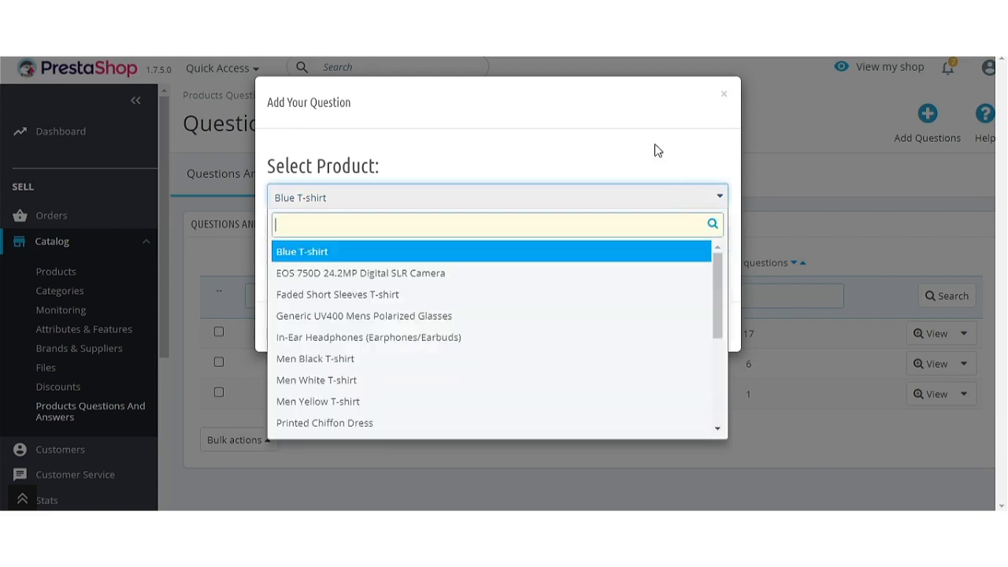
{"action": "left_click", "coordinate": [346, 382]}
{"action": "left_click", "coordinate": [464, 270]}
{"action": "type", "text": "Is this "}
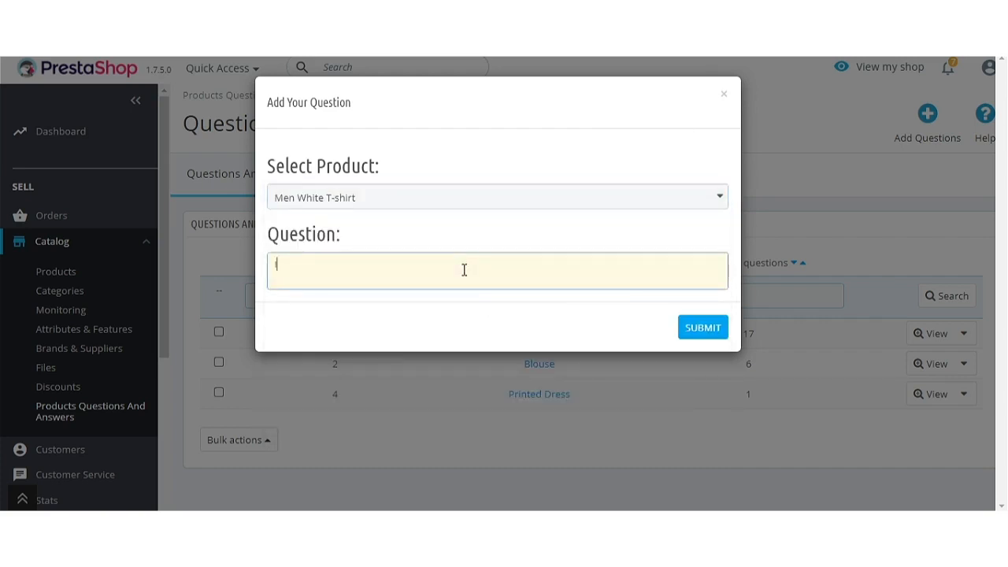
{"action": "type", "text": "stretchable"}
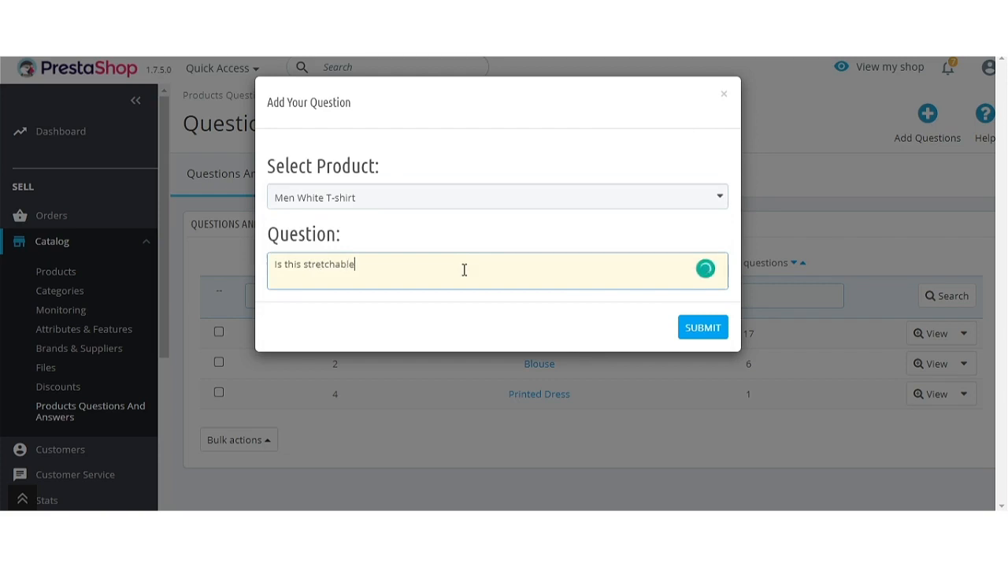
{"action": "type", "text": "?"}
{"action": "left_click", "coordinate": [694, 334]}
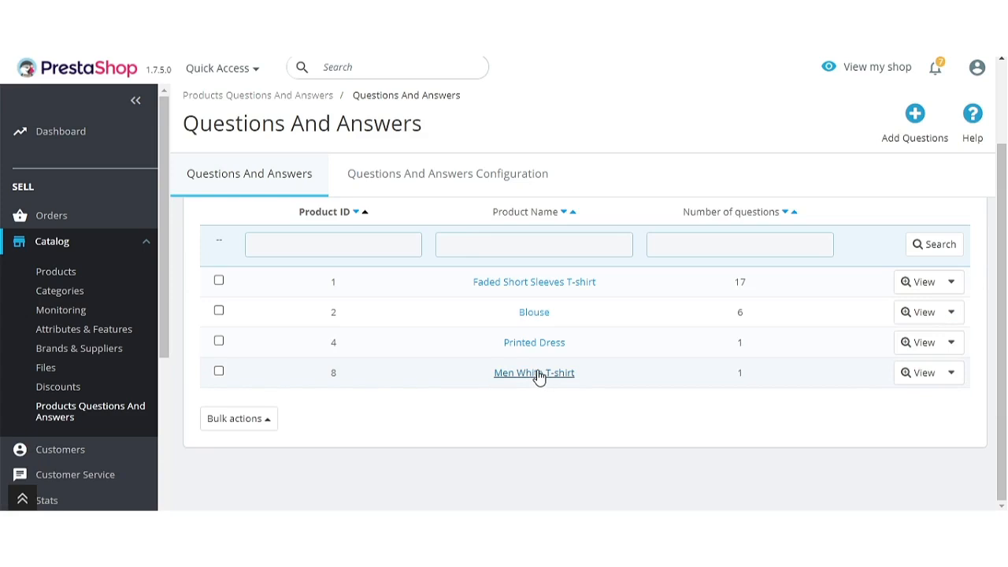
View the Faded Short Sleeves T-shirt's question list and scroll through its 17 questions.
{"action": "left_click", "coordinate": [918, 283]}
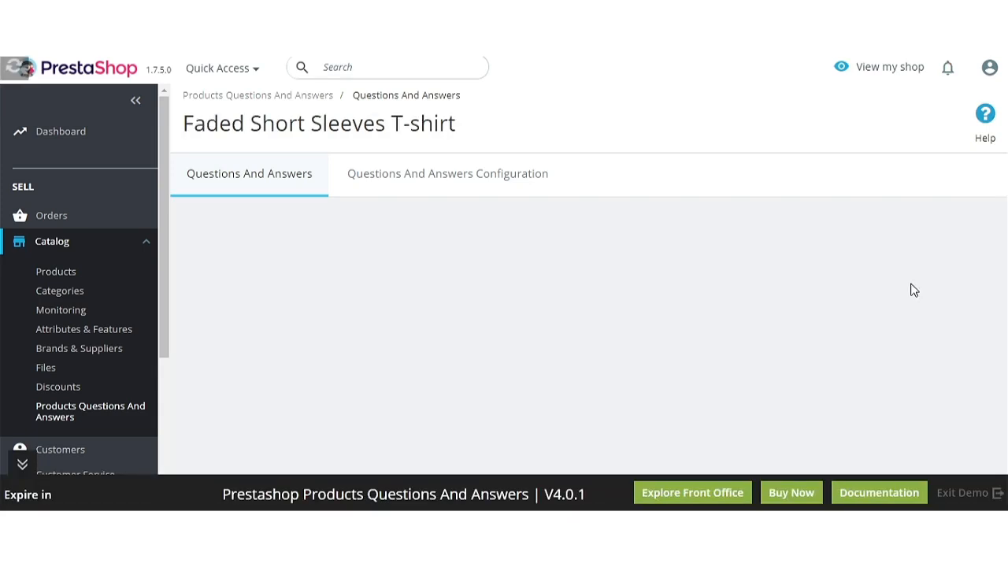
{"action": "scroll", "coordinate": [584, 345], "scroll_direction": "down", "scroll_amount": 1}
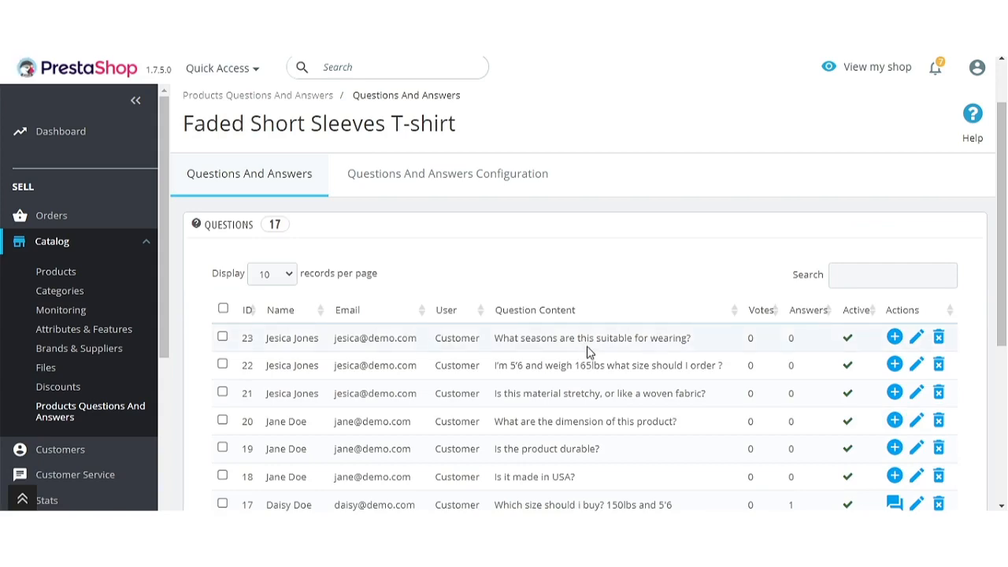
{"action": "scroll", "coordinate": [584, 345], "scroll_direction": "down", "scroll_amount": 2}
{"action": "scroll", "coordinate": [588, 347], "scroll_direction": "down", "scroll_amount": 1}
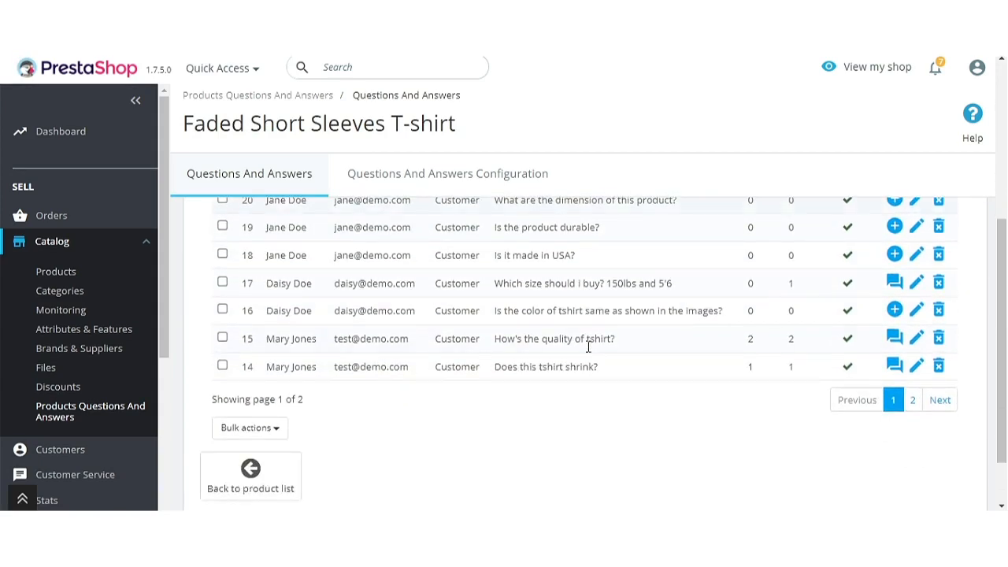
{"action": "scroll", "coordinate": [588, 346], "scroll_direction": "up", "scroll_amount": 2}
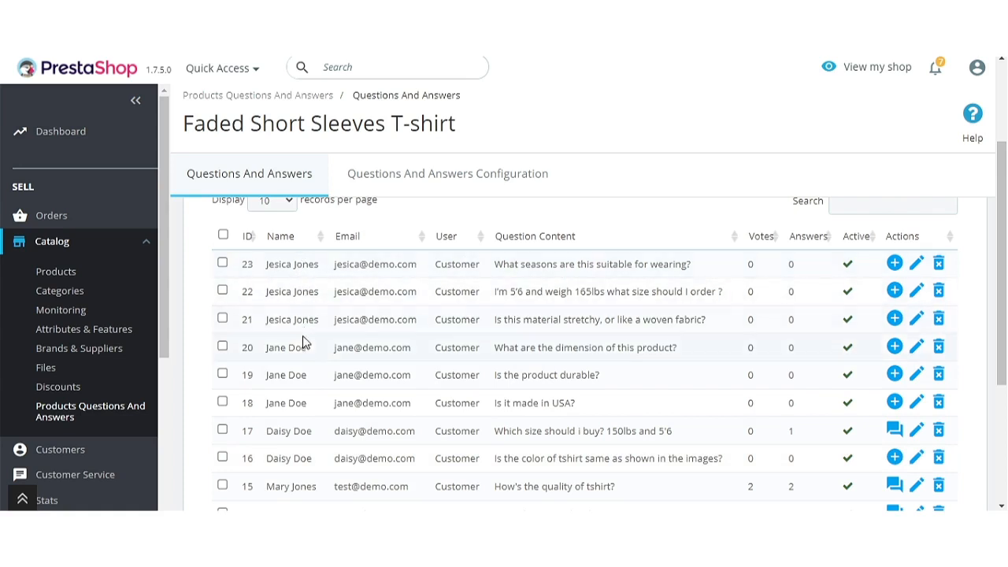
{"action": "scroll", "coordinate": [297, 389], "scroll_direction": "down", "scroll_amount": 1}
{"action": "scroll", "coordinate": [297, 387], "scroll_direction": "down", "scroll_amount": 3}
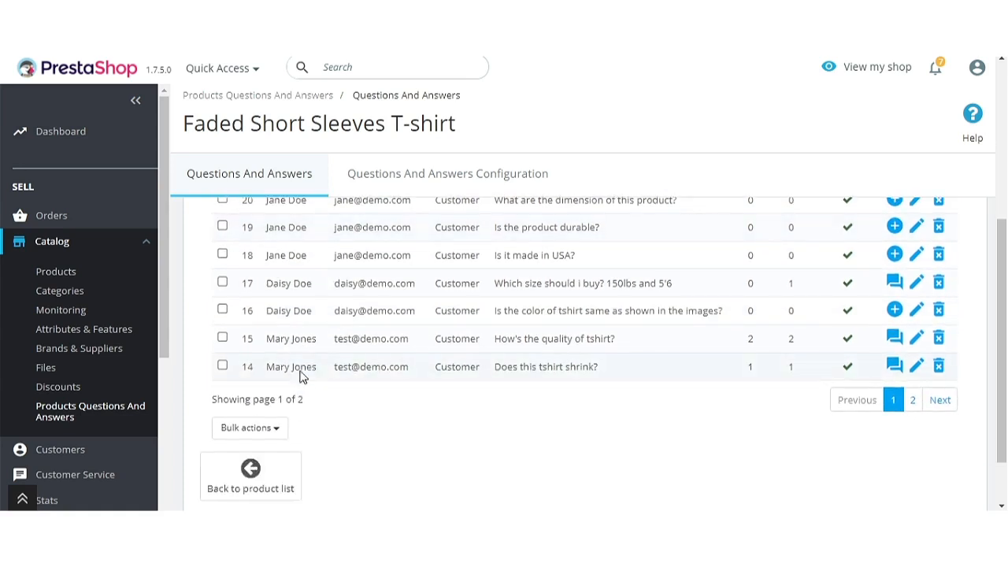
{"action": "scroll", "coordinate": [305, 366], "scroll_direction": "up", "scroll_amount": 4}
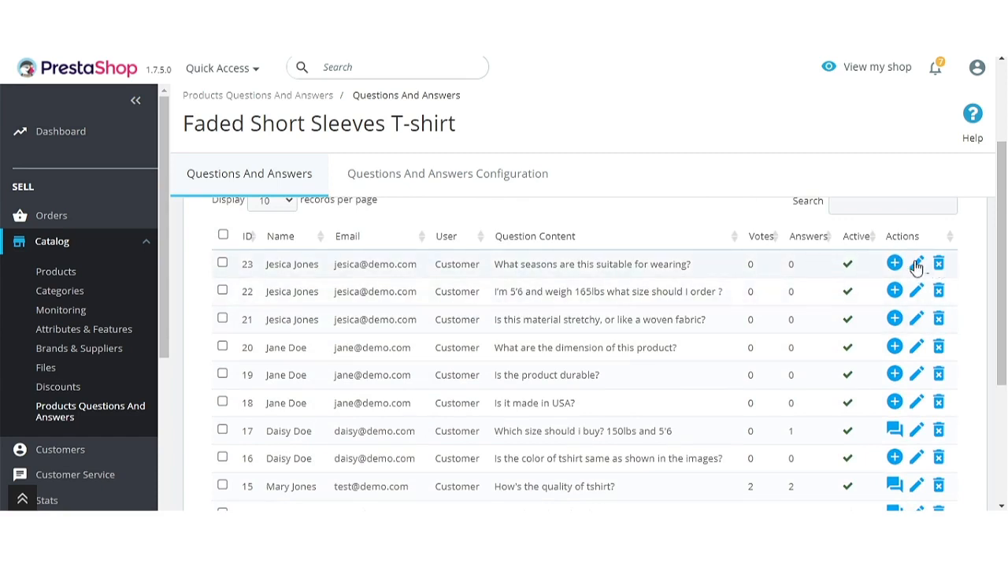
{"action": "scroll", "coordinate": [846, 311], "scroll_direction": "down", "scroll_amount": 2}
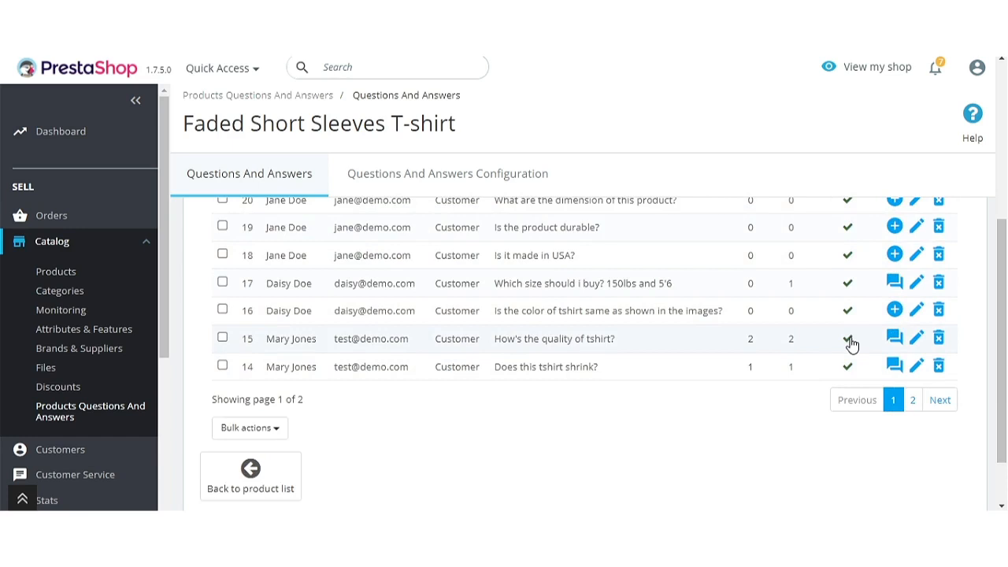
{"action": "scroll", "coordinate": [743, 342], "scroll_direction": "up", "scroll_amount": 4}
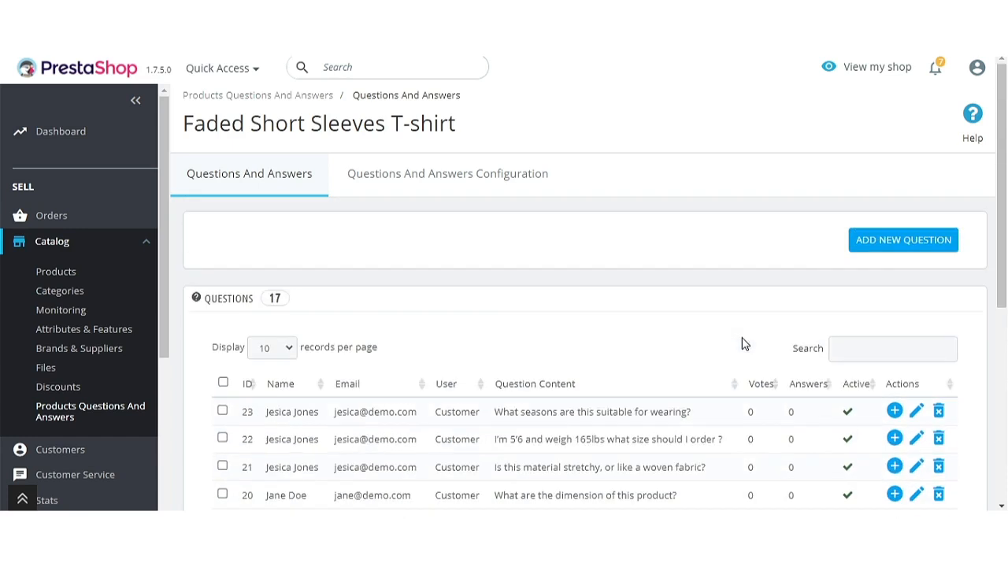
Open the Add New Question form and close it without submitting.
{"action": "left_click", "coordinate": [903, 241]}
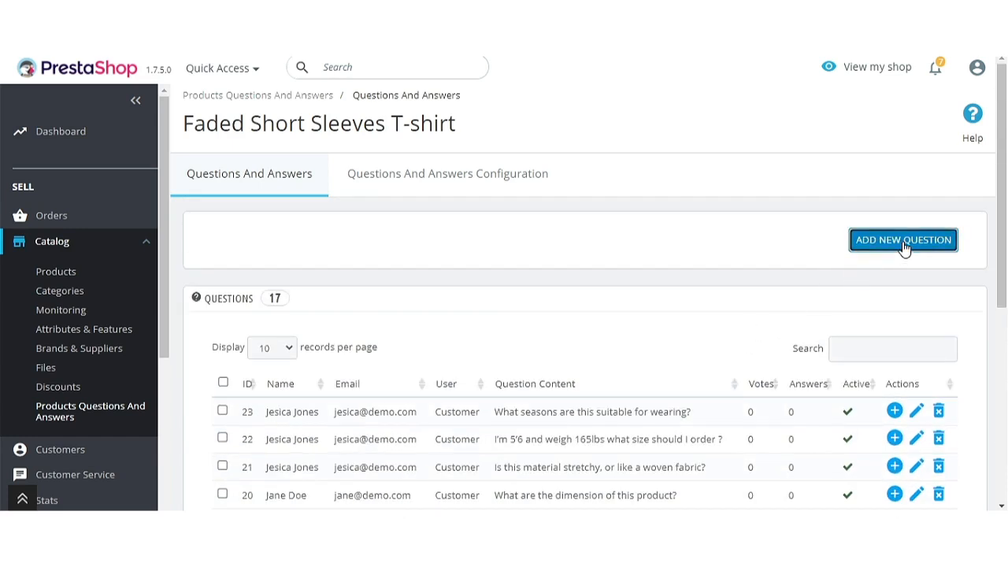
{"action": "left_click", "coordinate": [725, 98]}
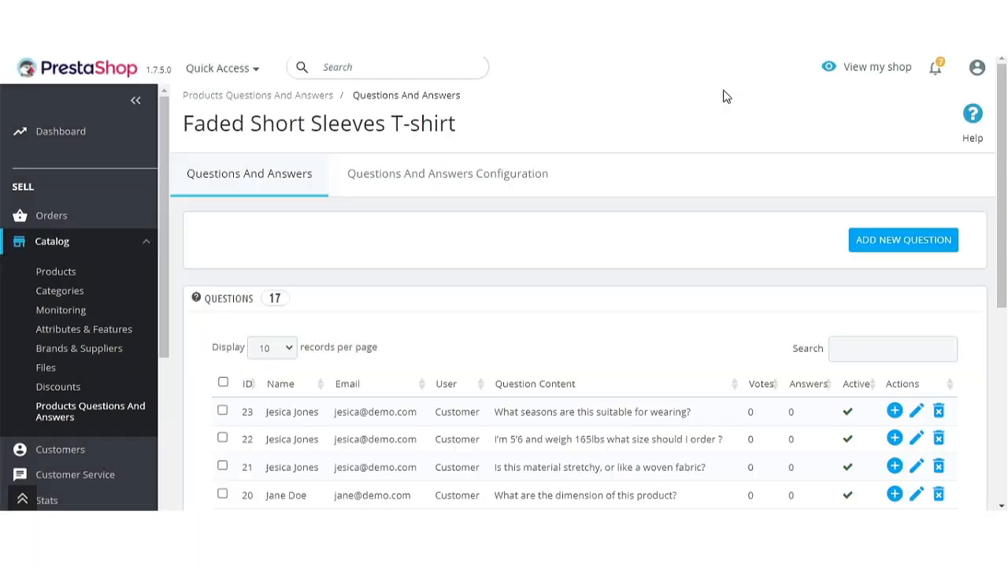
{"action": "scroll", "coordinate": [625, 229], "scroll_direction": "down", "scroll_amount": 3}
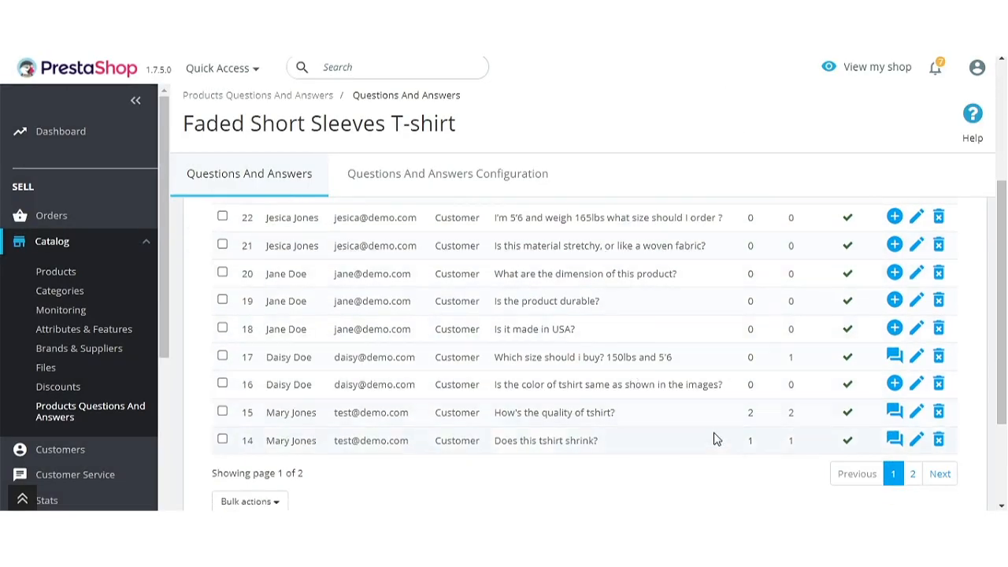
View the 2 answers to question 15, then open and close the Add Your Answer form unsubmitted.
{"action": "left_click", "coordinate": [893, 413]}
{"action": "scroll", "coordinate": [483, 425], "scroll_direction": "down", "scroll_amount": 1}
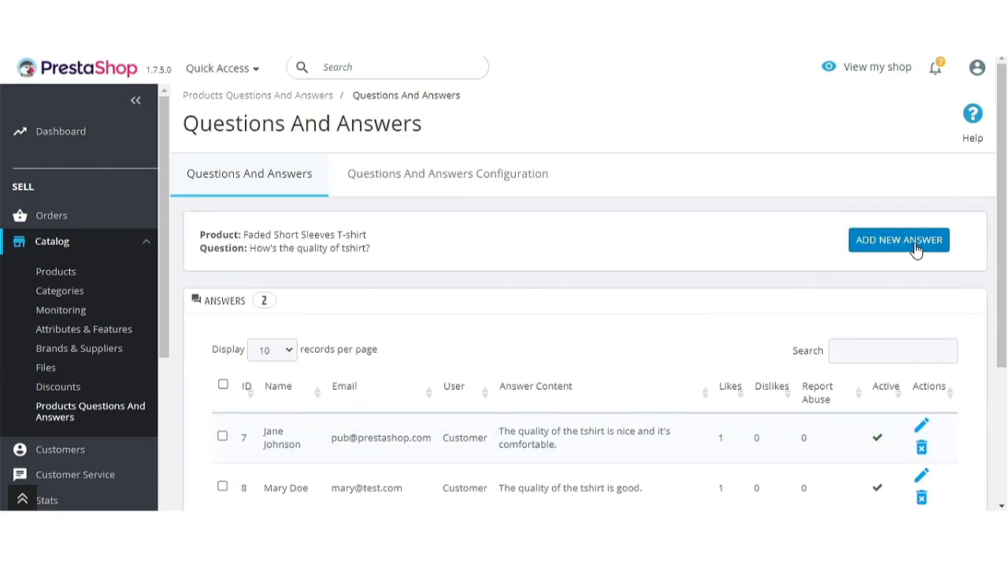
{"action": "left_click", "coordinate": [915, 248]}
{"action": "left_click", "coordinate": [481, 148]}
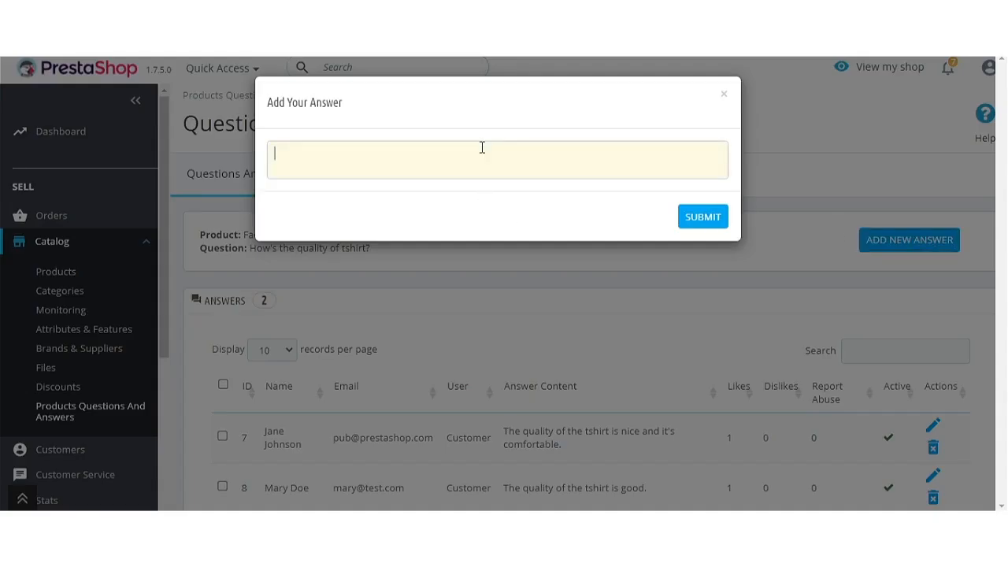
{"action": "left_click", "coordinate": [722, 101]}
{"action": "scroll", "coordinate": [684, 330], "scroll_direction": "down", "scroll_amount": 2}
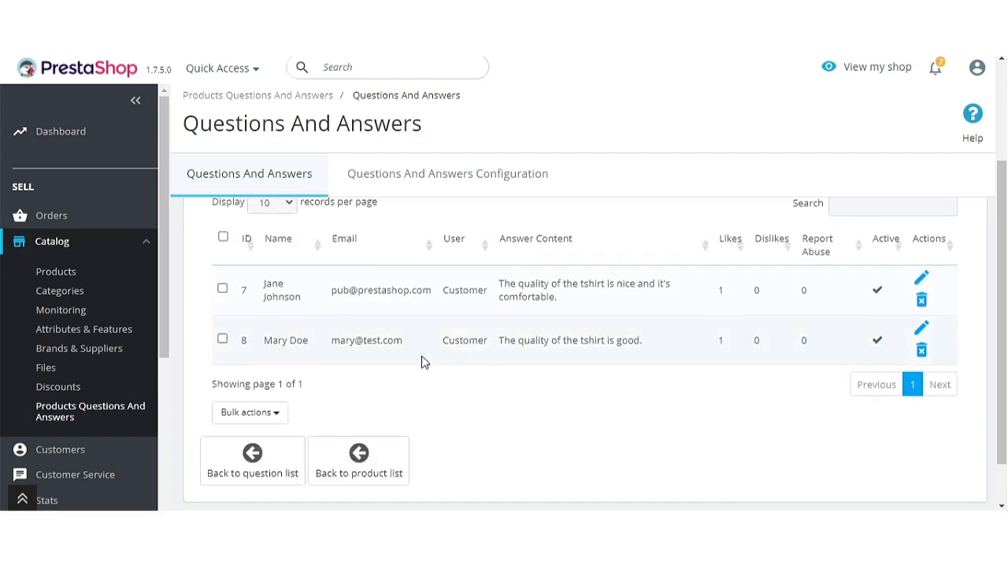